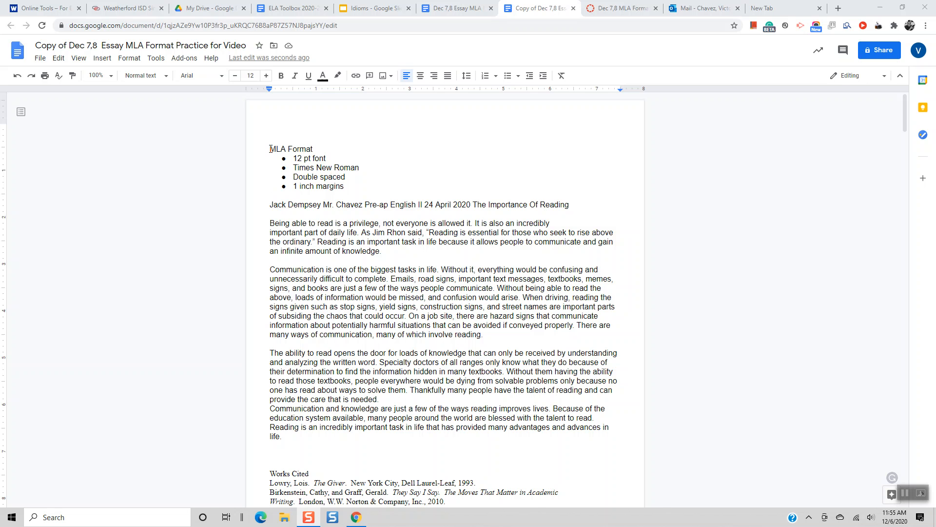
Step: Review the MLA Format requirements above the essay, covering font size, typeface, line spacing and margins
left_click_drag(271, 151, 341, 187)
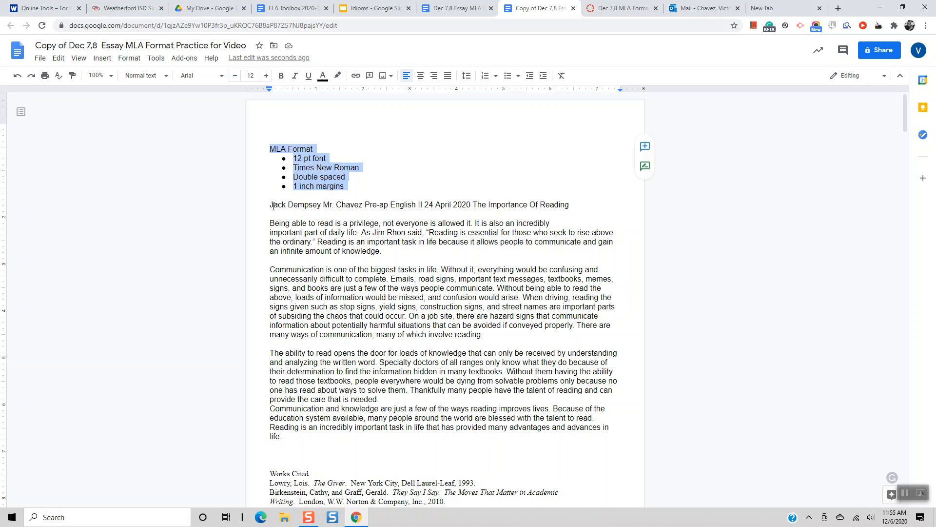
scroll(304, 269, "down", 2)
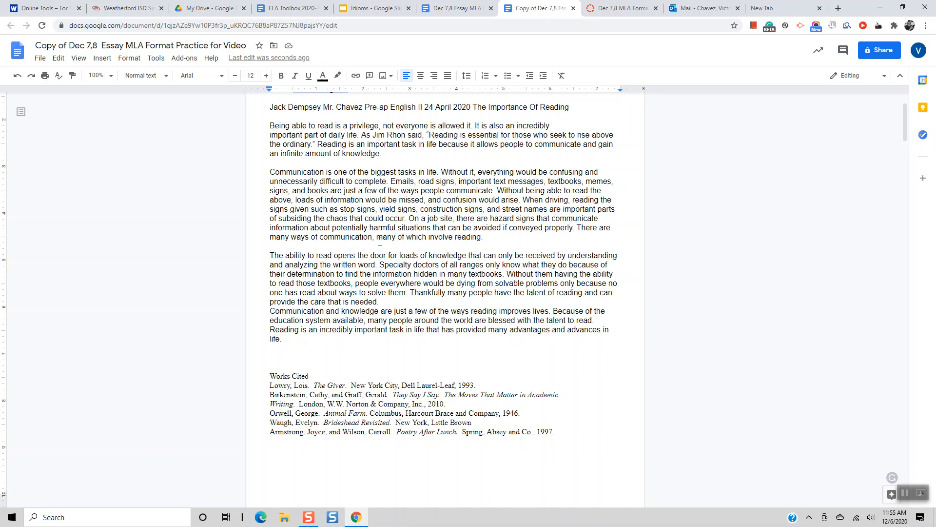
key("ctrl+z")
left_click(380, 182)
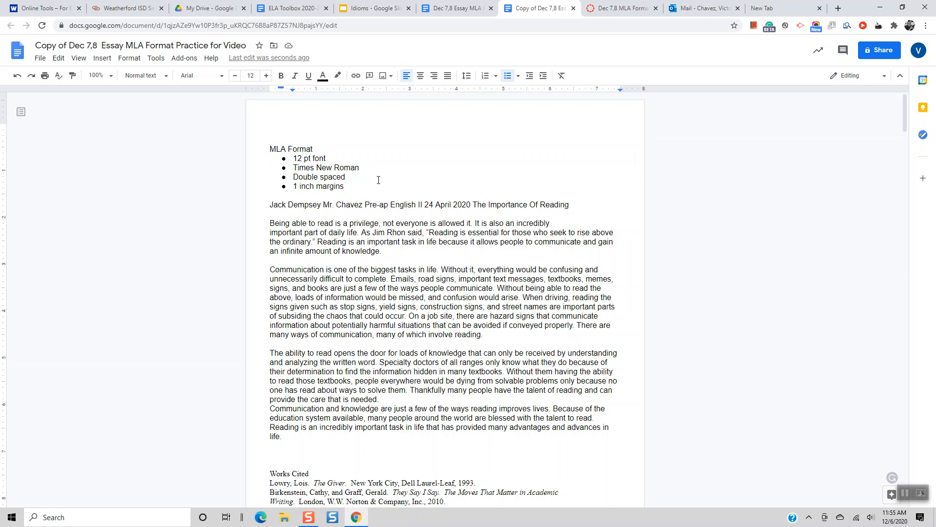
left_click_drag(293, 159, 358, 170)
left_click_drag(294, 178, 344, 187)
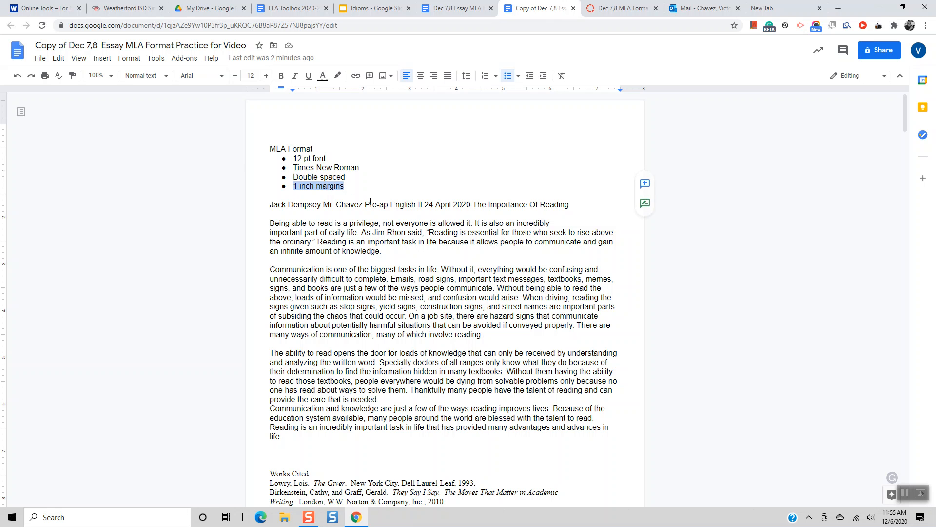
left_click(371, 203)
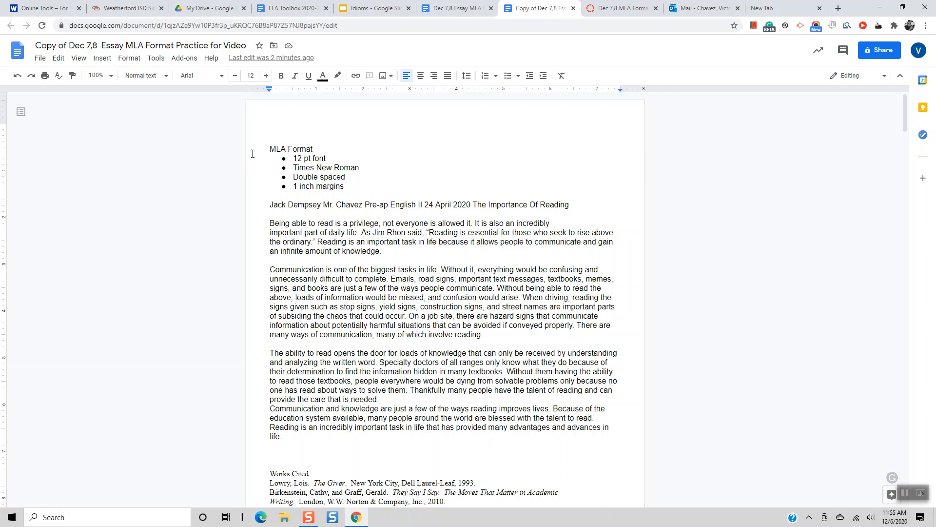
Step: Set the document's top, bottom, left and right page margins to 1 inch each
left_click(42, 59)
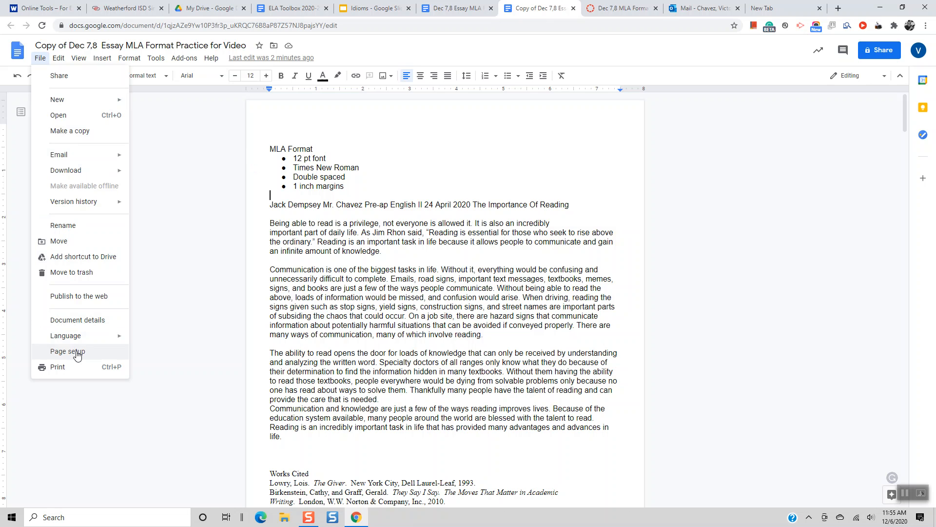
left_click(76, 351)
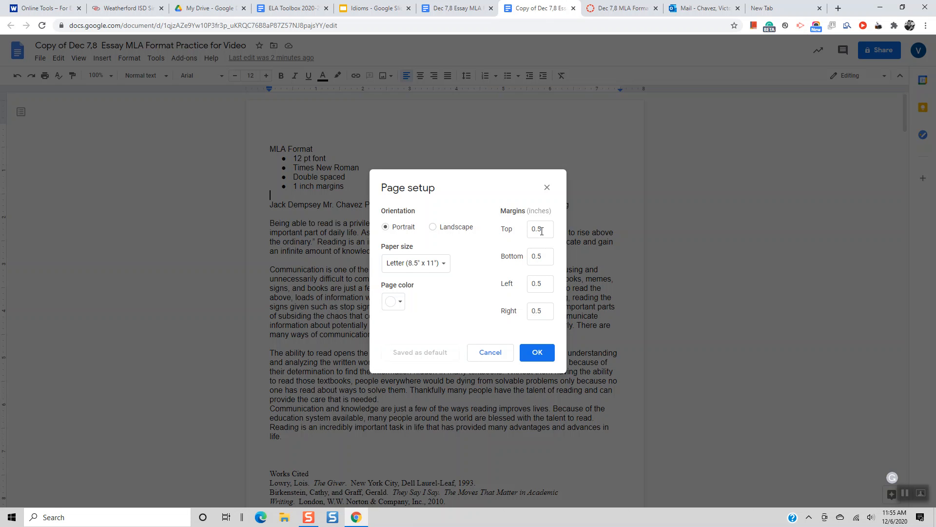
double_click(546, 230)
type("1")
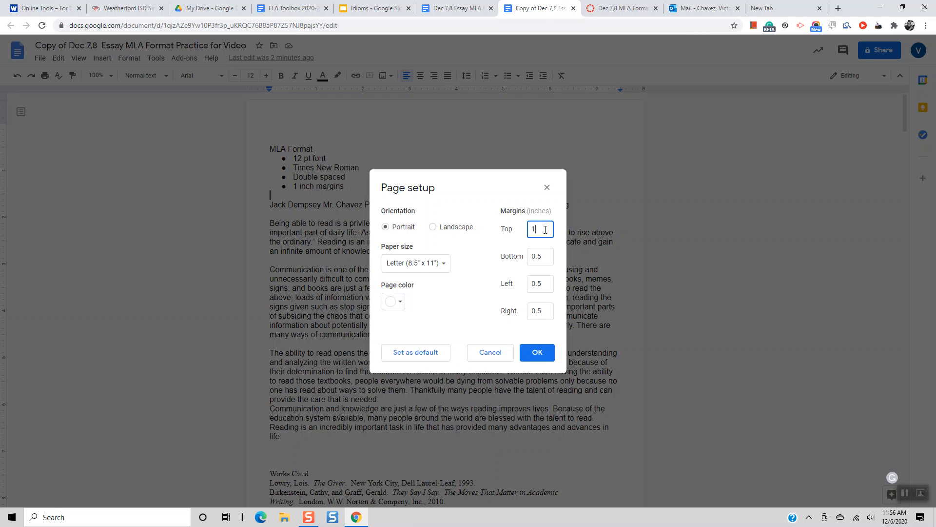
key("Tab")
type("1")
key("Tab")
type("1")
key("Tab")
type("1")
left_click(537, 353)
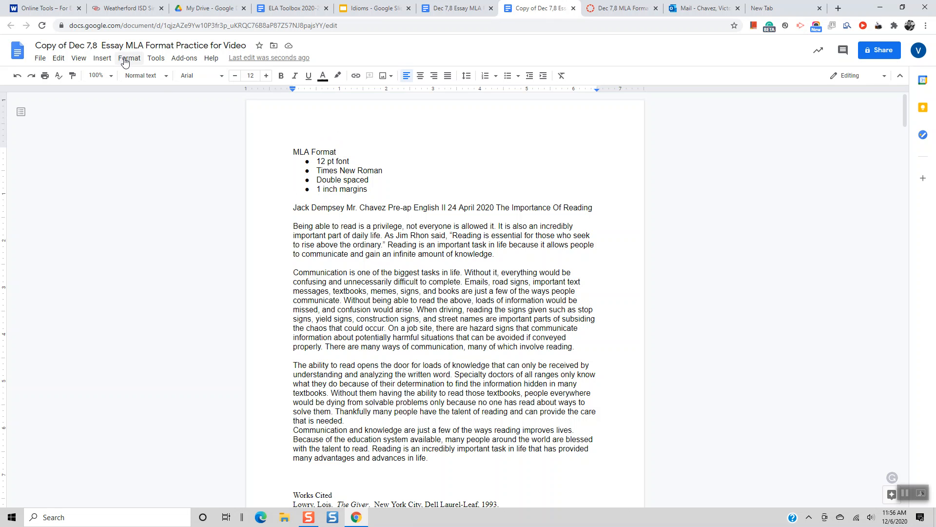
Step: Insert a page header and indent its empty line with six tabs toward the right margin
left_click(102, 59)
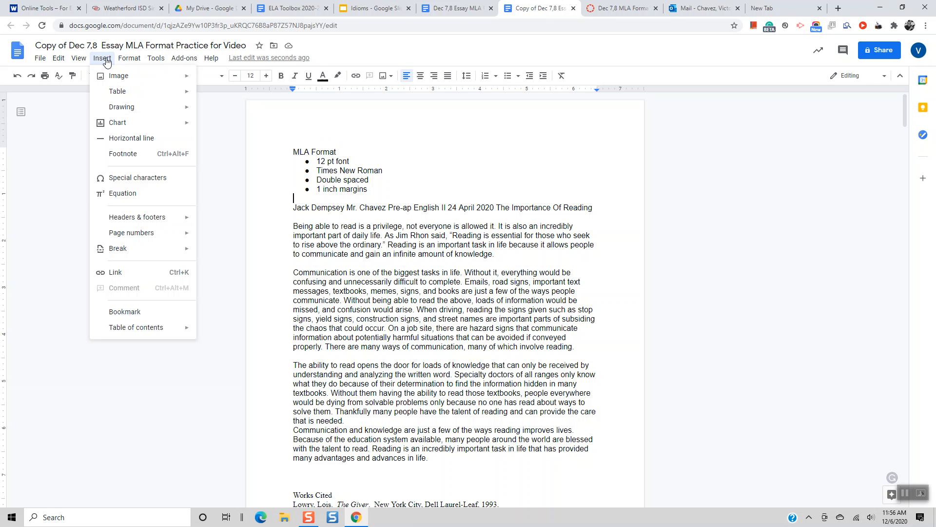
mouse_move(159, 220)
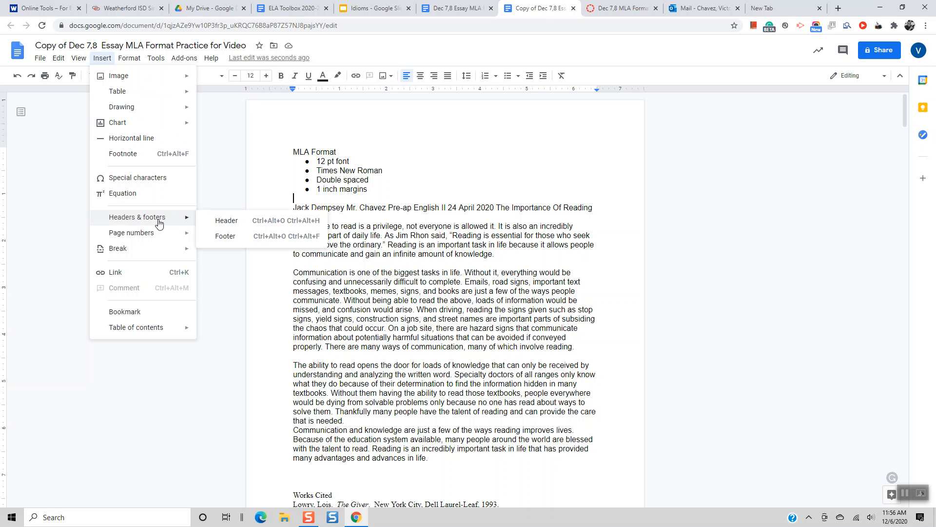
left_click(213, 223)
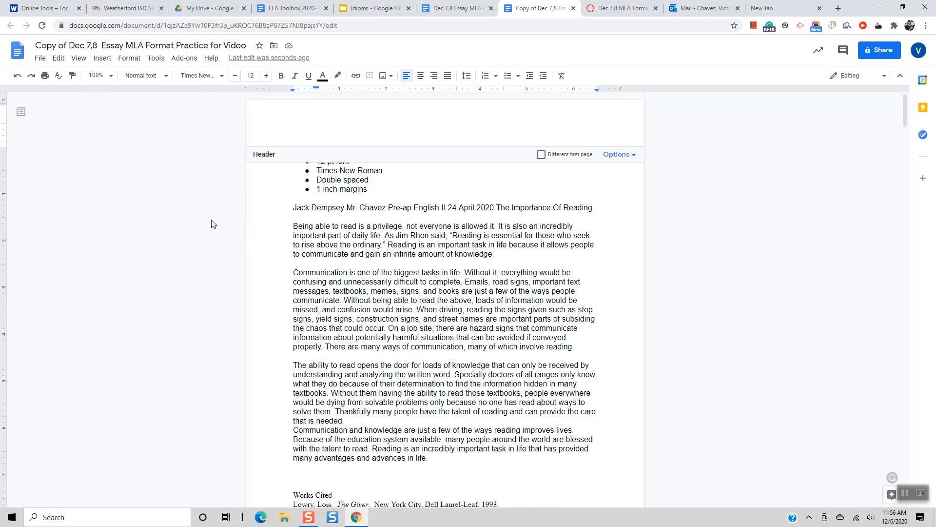
key("Tab")
key("Tab")
key("Tab")
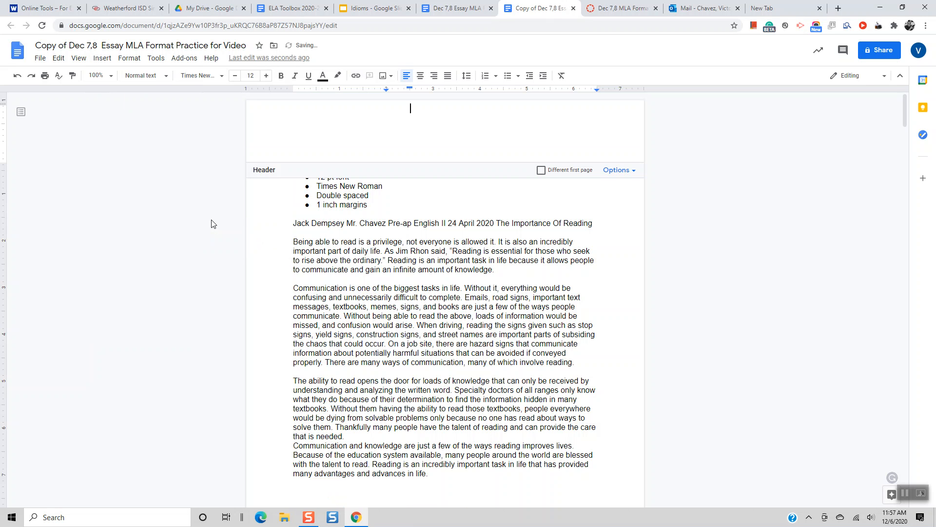
key("Tab")
key("Tab")
key("Tab")
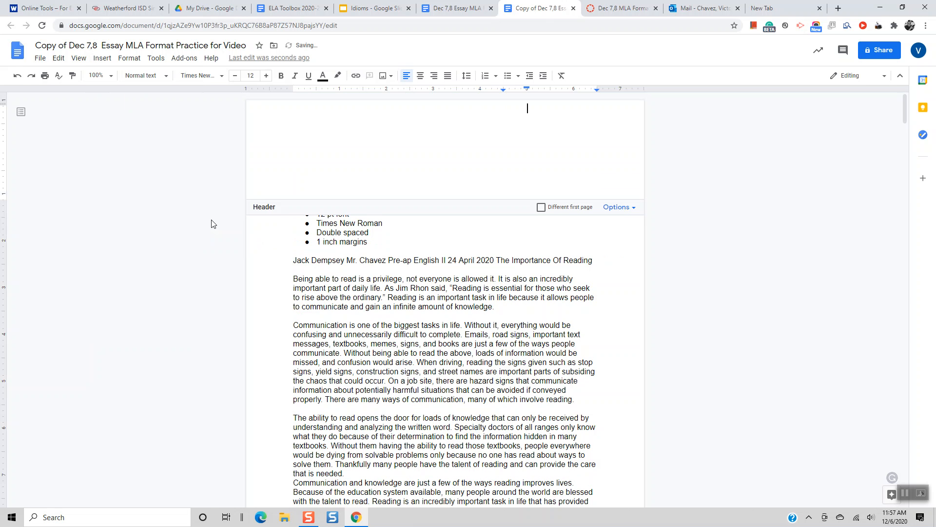
Step: Undo the header indentation and the page margin change
left_click(18, 76)
left_click(19, 77)
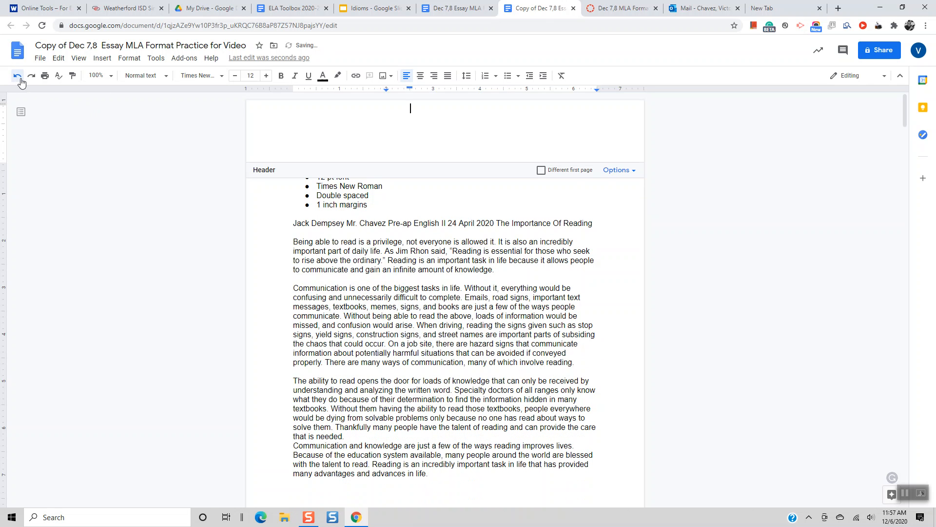
left_click(18, 77)
left_click(18, 77)
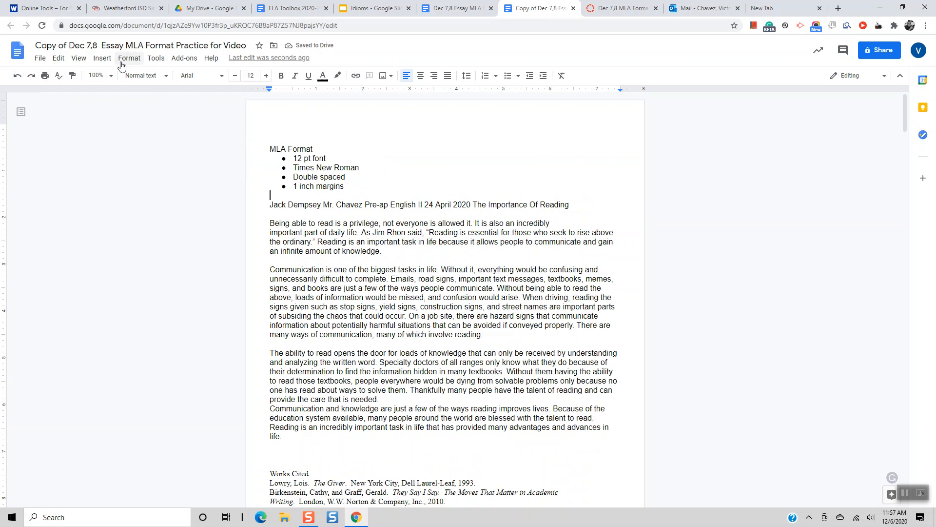
Step: Open the page header again and place the text cursor on its first line near the right margin
left_click(104, 60)
mouse_move(147, 218)
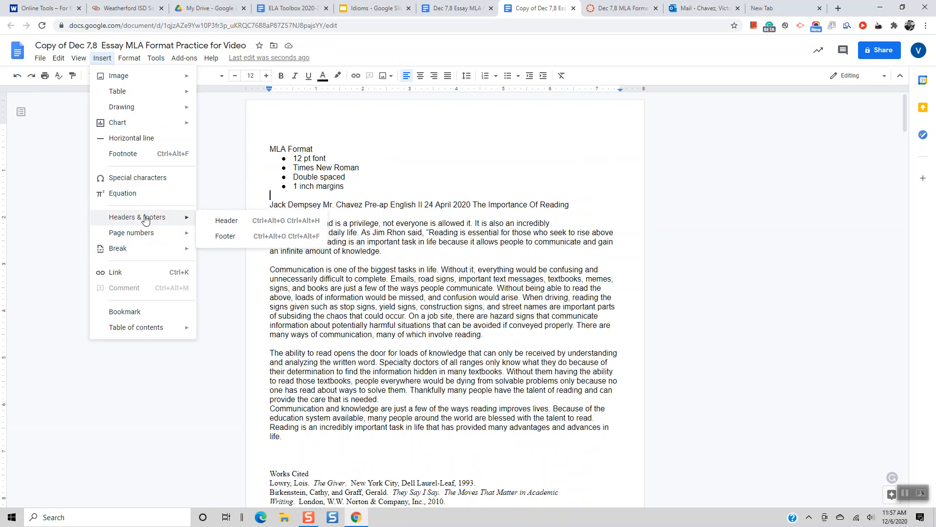
left_click(218, 224)
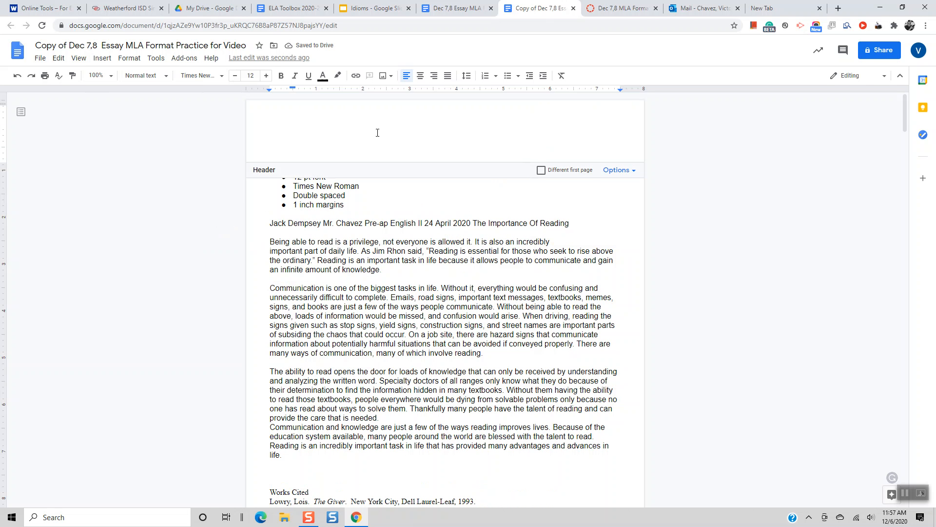
left_click(17, 75)
left_click(582, 109)
double_click(603, 112)
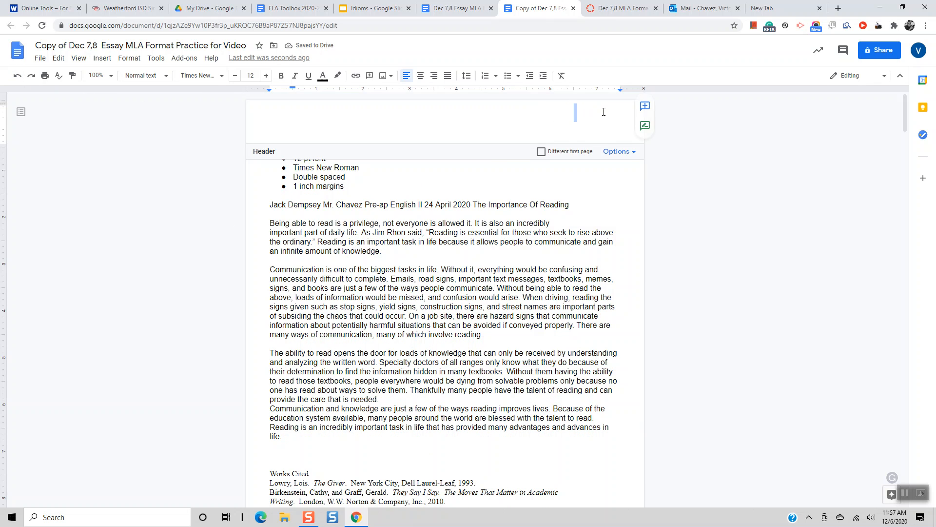
left_click(579, 108)
Step: Add header page numbers starting at 1 and shown on the first page, and enter the student's last name before the number
left_click(613, 156)
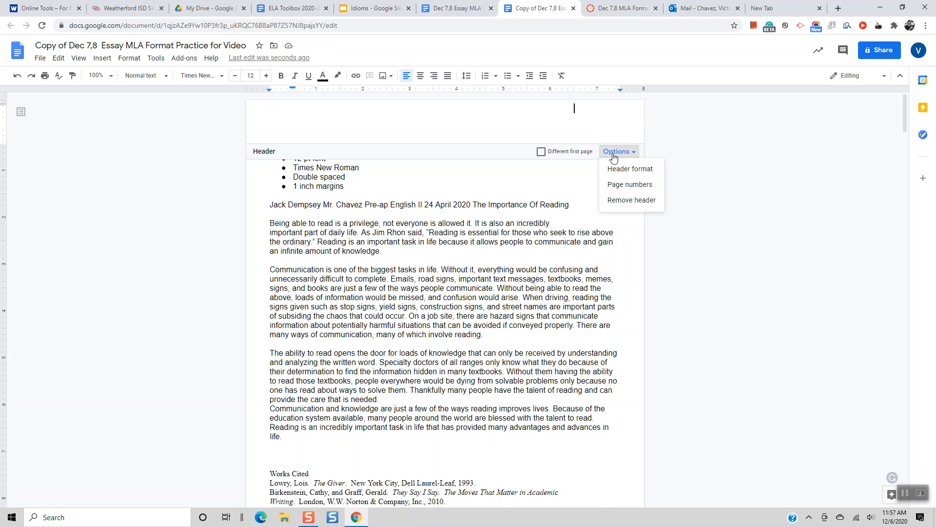
left_click(626, 184)
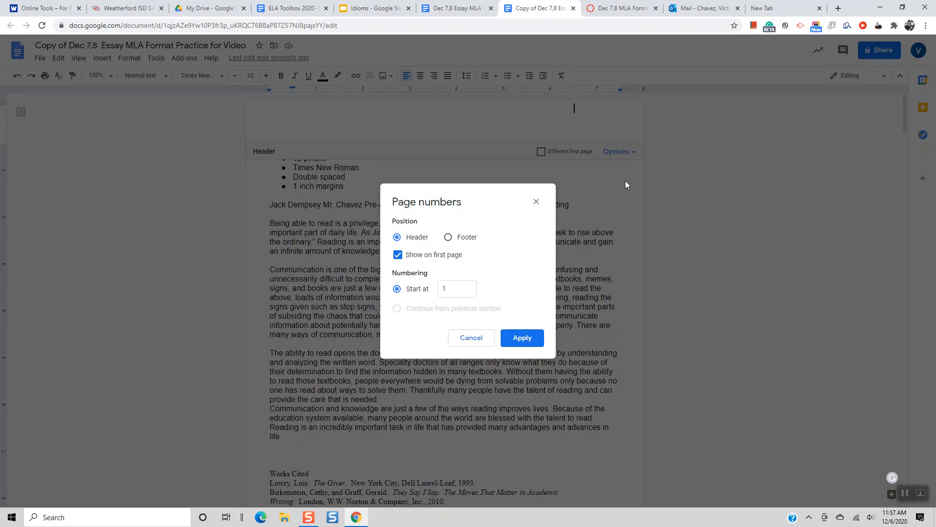
left_click(523, 338)
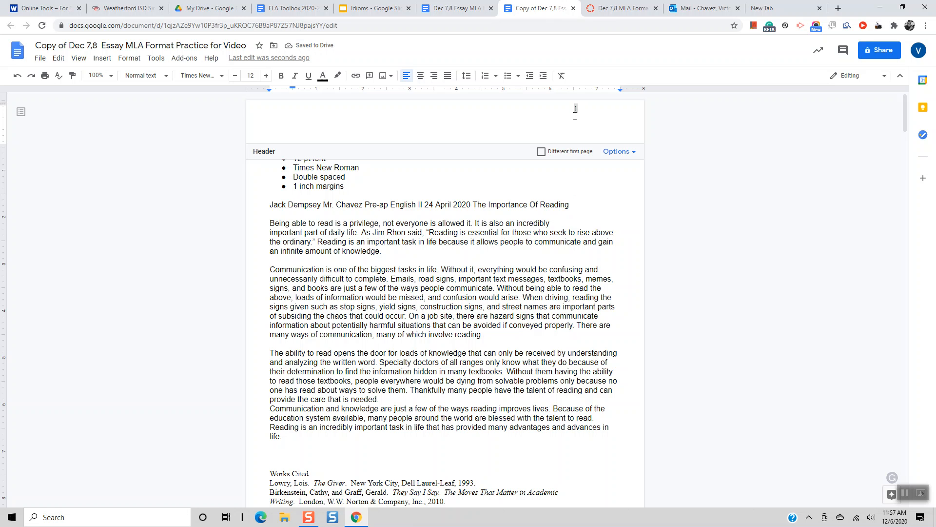
type("Dempsey")
left_click(613, 195)
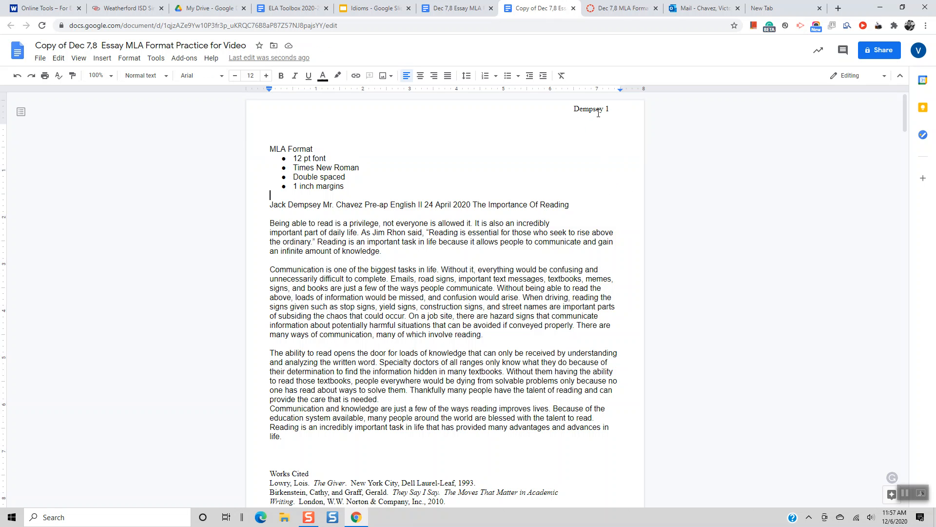
Step: Delete the MLA Format title, its four bullet points and the blank line above the first essay's heading
scroll(603, 162, "down", 6)
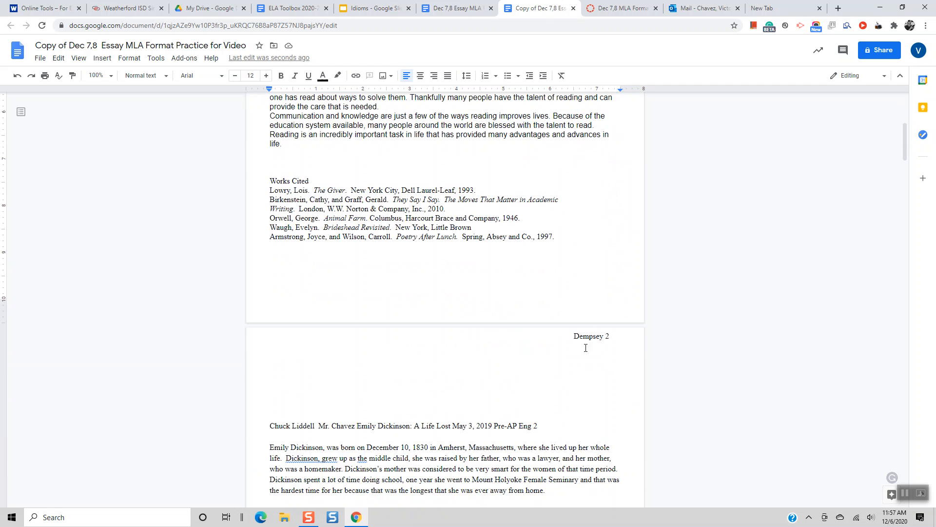
scroll(612, 341, "down", 11)
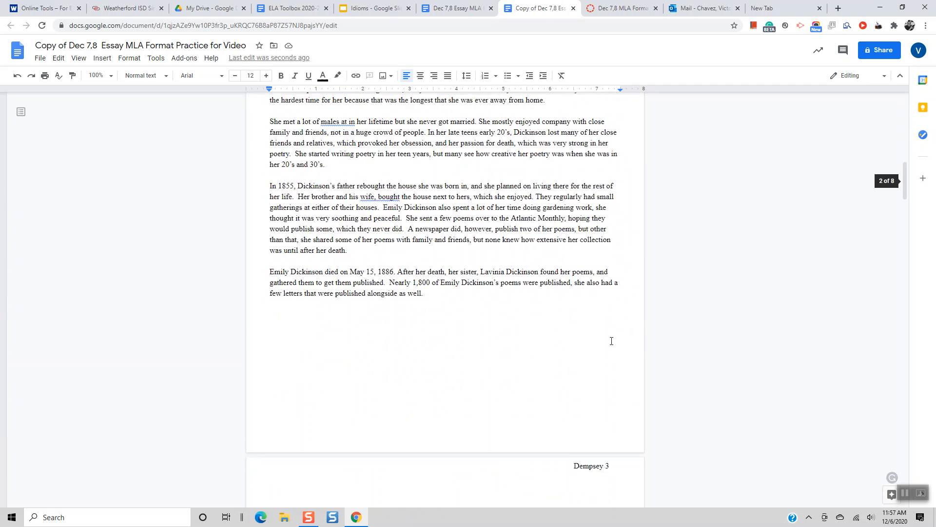
scroll(593, 334, "up", 10)
scroll(593, 333, "up", 7)
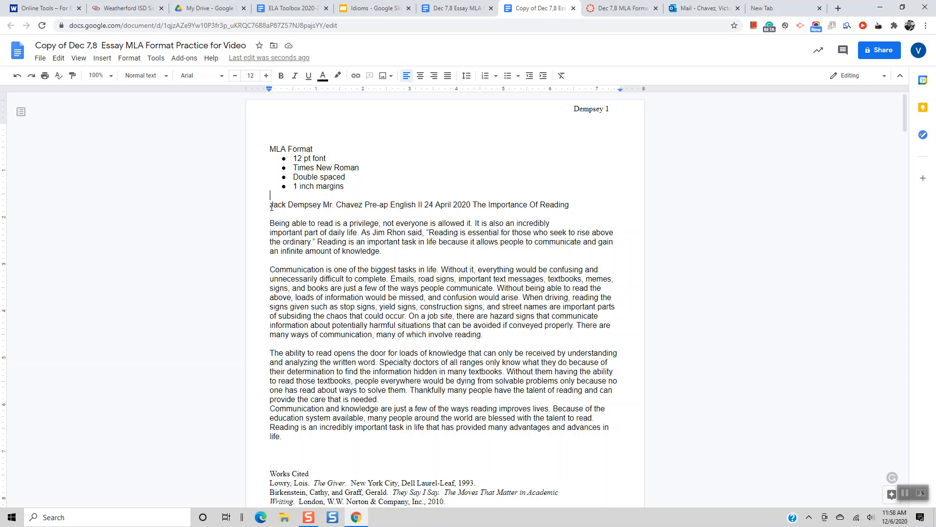
left_click(270, 149)
key("shift+Down")
key("shift+Down")
key("shift+Down")
key("shift+Down")
key("shift+Down")
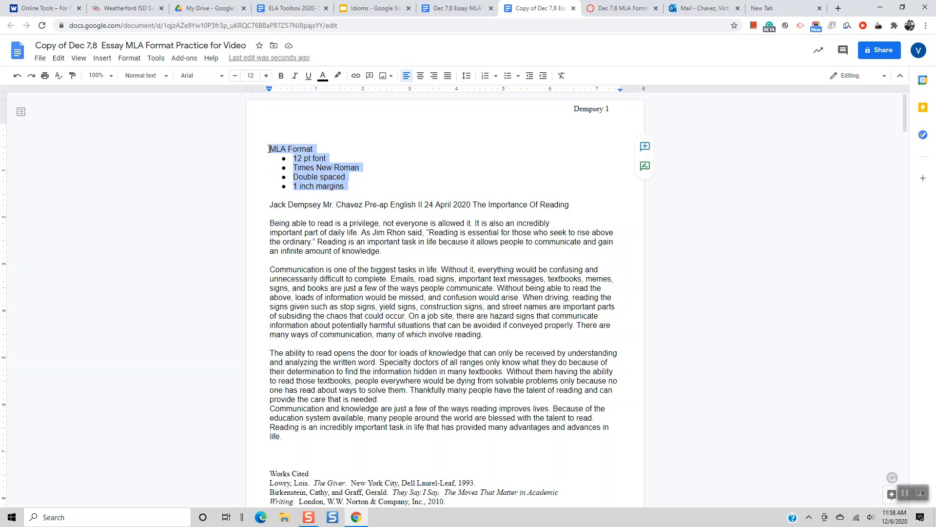
key("BackSpace")
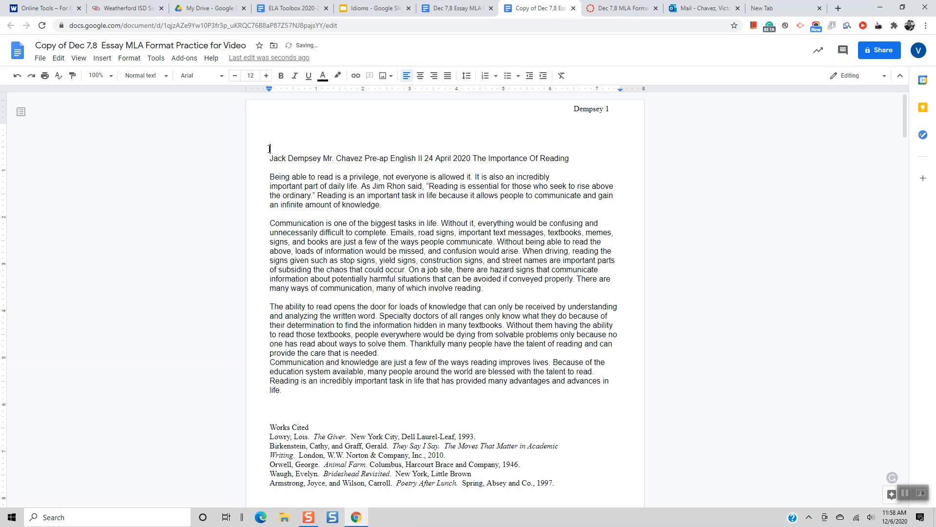
key("Delete")
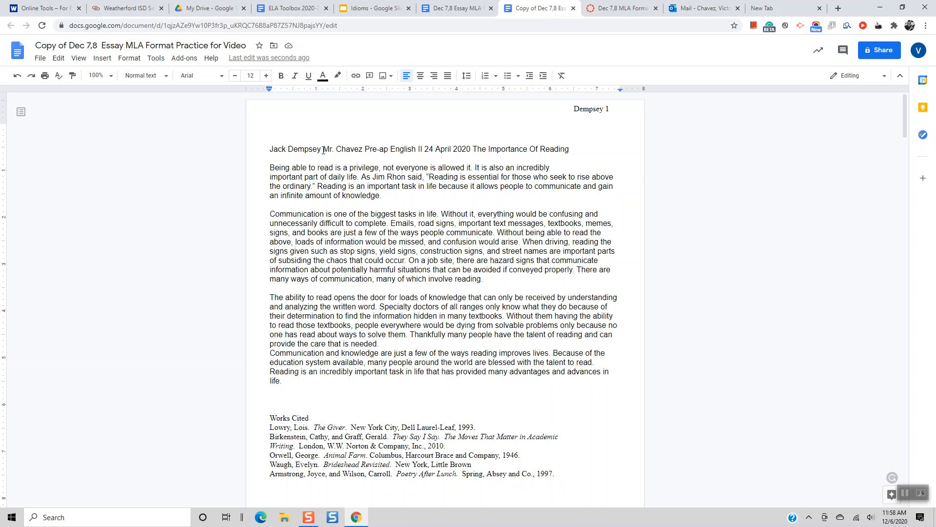
Step: Break the first essay's heading so the teacher's name, Pre-ap English II and the date each start a new line
key("Return")
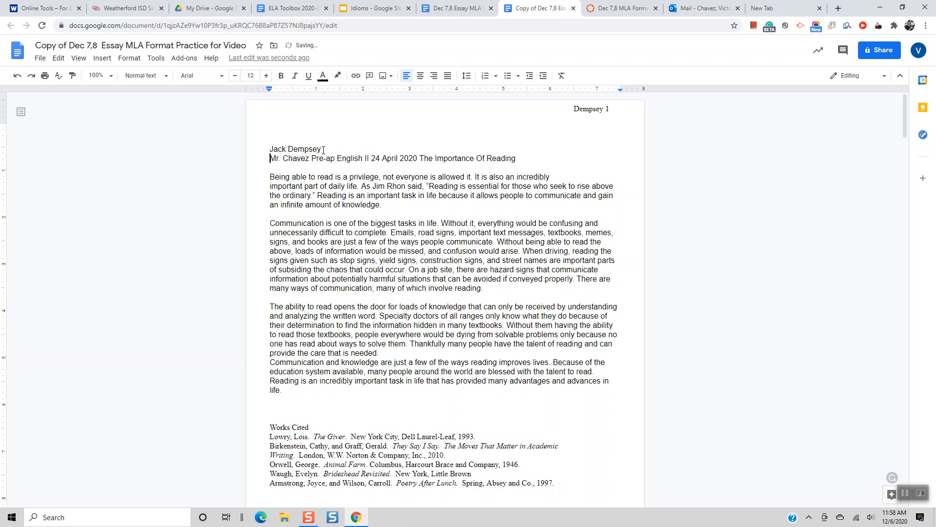
key("ctrl+Right")
key("Return")
key("ctrl+Right")
key("ctrl+Right")
key("ctrl+Right")
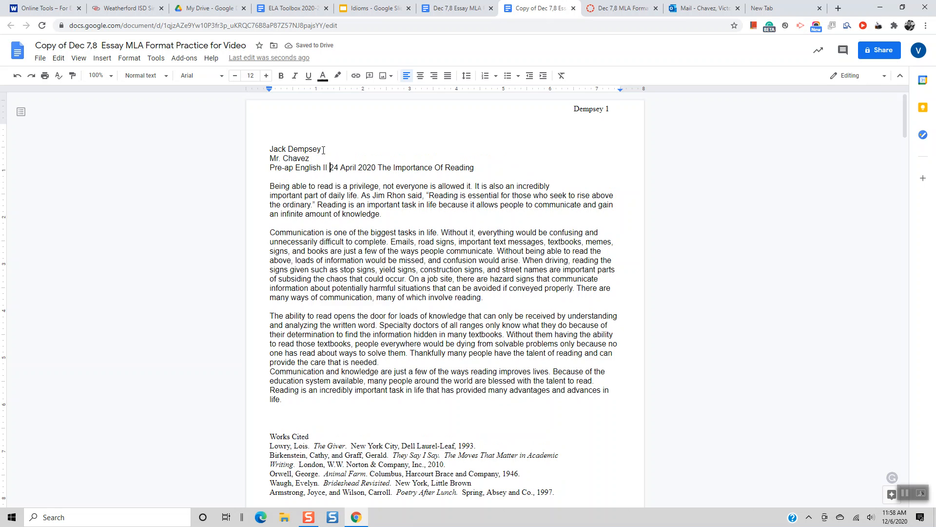
key("Return")
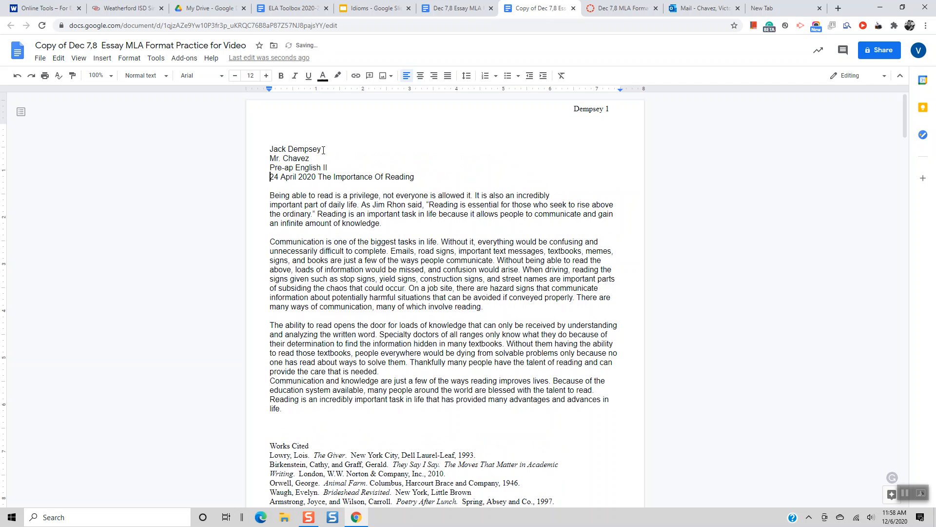
Step: Move the title The Importance Of Reading onto its own line below 24 April 2020
key("Right")
key("Right")
key("Right")
key("Right")
key("Right")
key("Right")
key("Right")
key("Right")
key("Right")
key("Return")
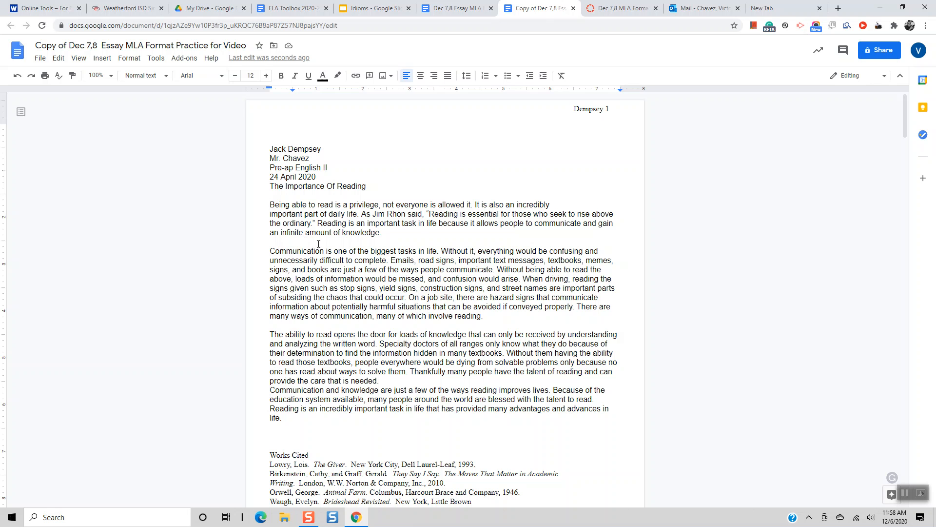
Step: Indent the first line of each of the first essay's four body paragraphs
key("Tab")
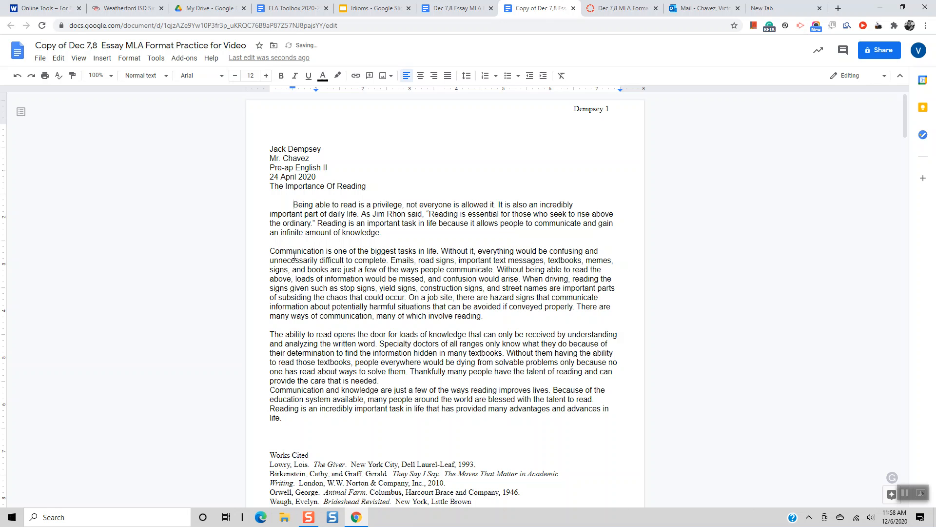
left_click(271, 252)
key("Tab")
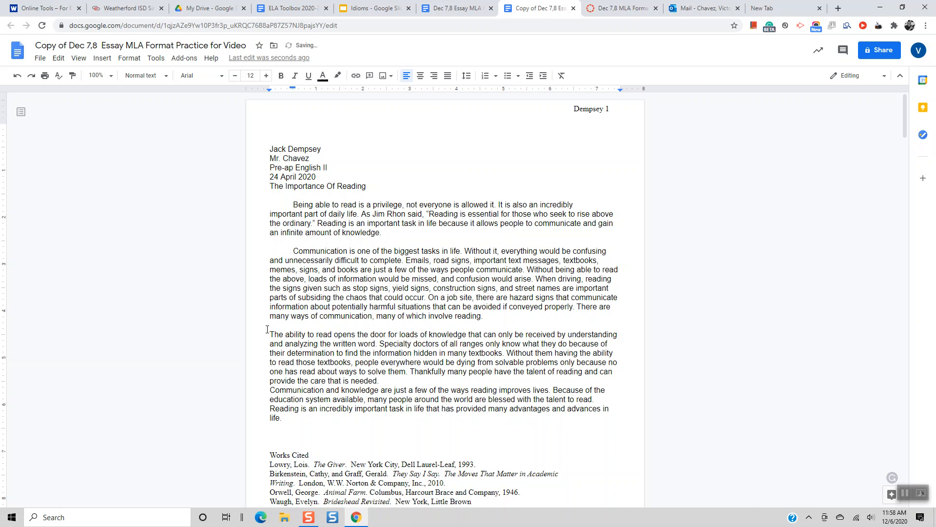
left_click(271, 333)
key("Tab")
left_click(271, 390)
key("Tab")
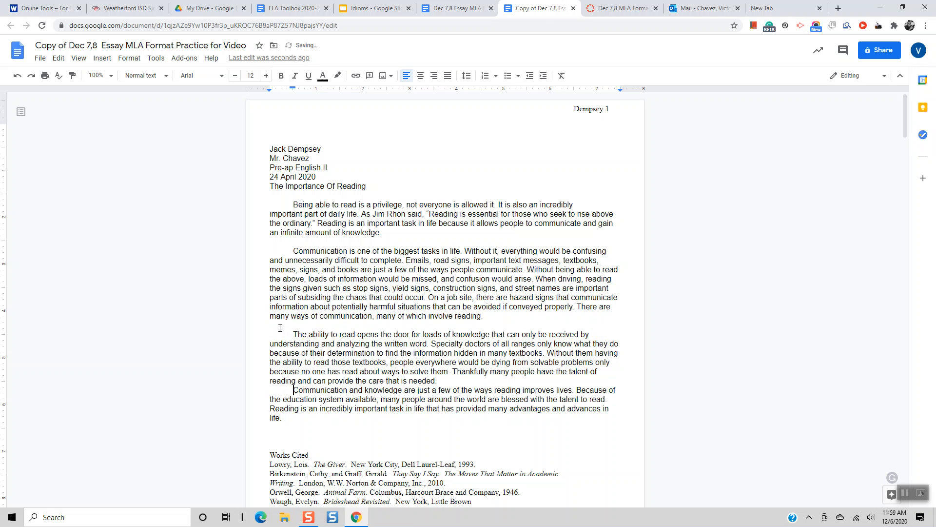
Step: Delete the blank lines between the first essay's body paragraphs and the one below its title
left_click(275, 243)
key("Delete")
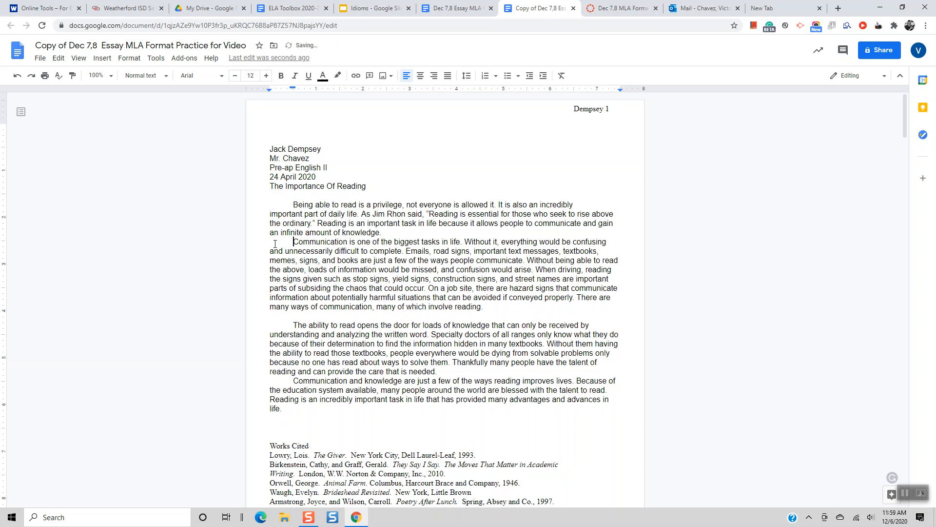
key("Down")
key("Down")
key("Down")
key("Down")
key("Down")
key("Down")
key("Down")
key("Down")
key("Delete")
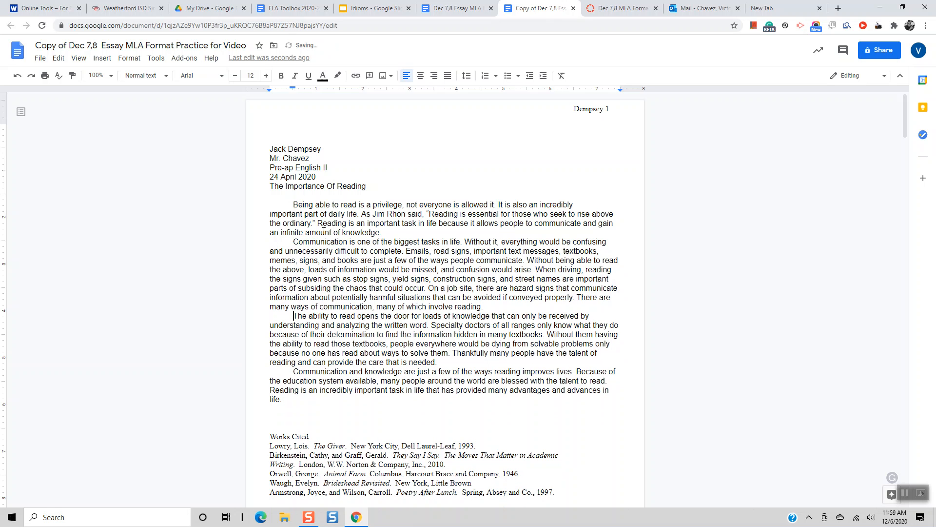
left_click(291, 197)
key("Delete")
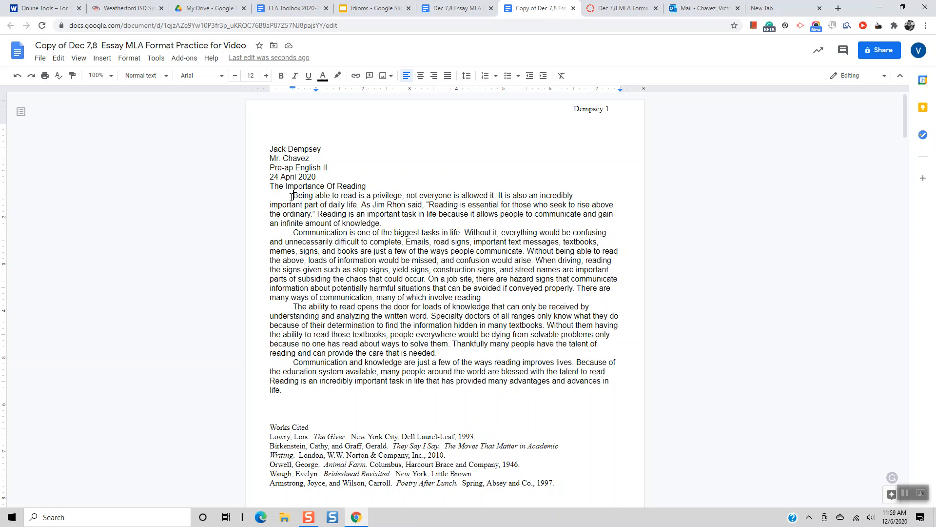
Step: Set the whole first essay, from the heading through the last body paragraph, to Times New Roman with double line spacing
left_click(271, 150)
key("shift+Down")
key("shift+Down")
key("shift+Down")
key("shift+Down")
key("shift+Down")
key("shift+Down")
key("shift+Down")
key("shift+Down")
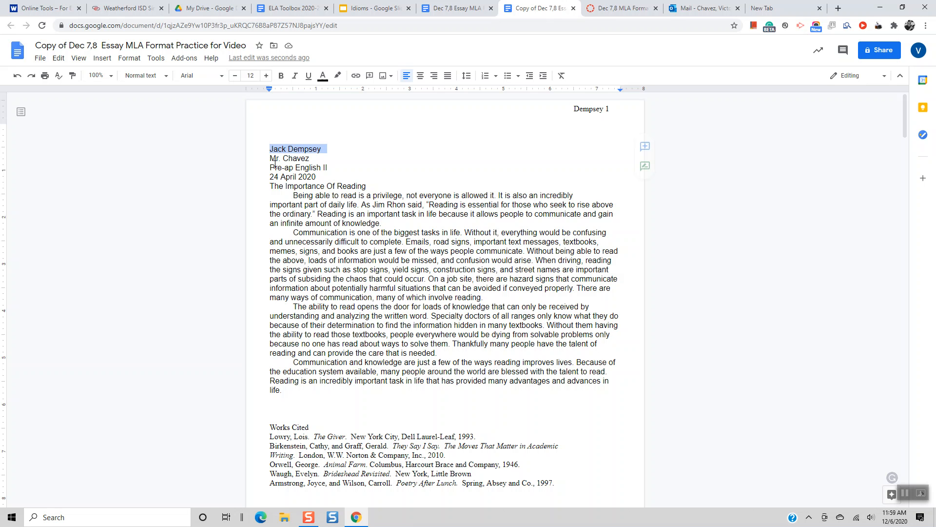
key("shift+Down")
key("shift+Down")
key("shift+Down")
key("shift+Down")
key("shift+Down")
key("shift+Down")
key("shift+Down")
key("shift+Down")
key("shift+Down")
key("shift+Down")
key("shift+Down")
key("shift+Down")
key("shift+Down")
key("shift+Down")
key("shift+Down")
key("shift+Down")
key("shift+Down")
key("shift+Down")
key("shift+Down")
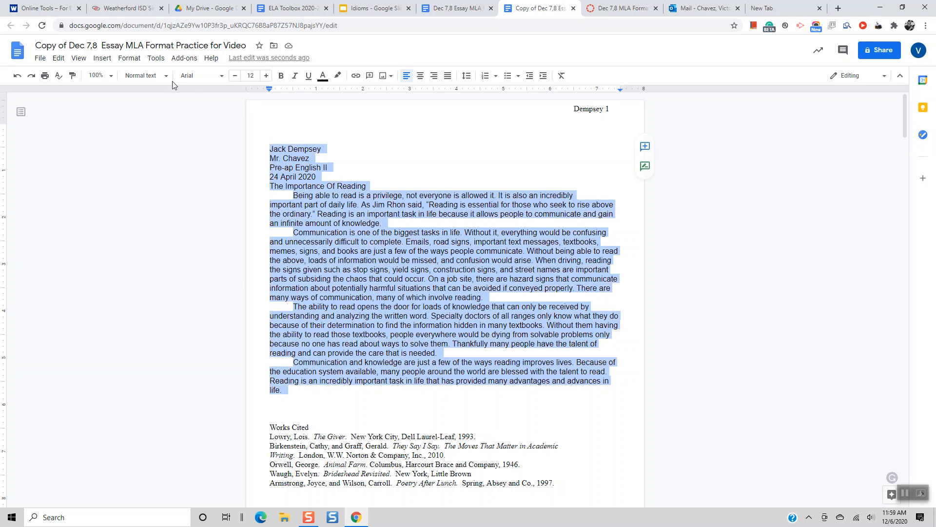
left_click(201, 77)
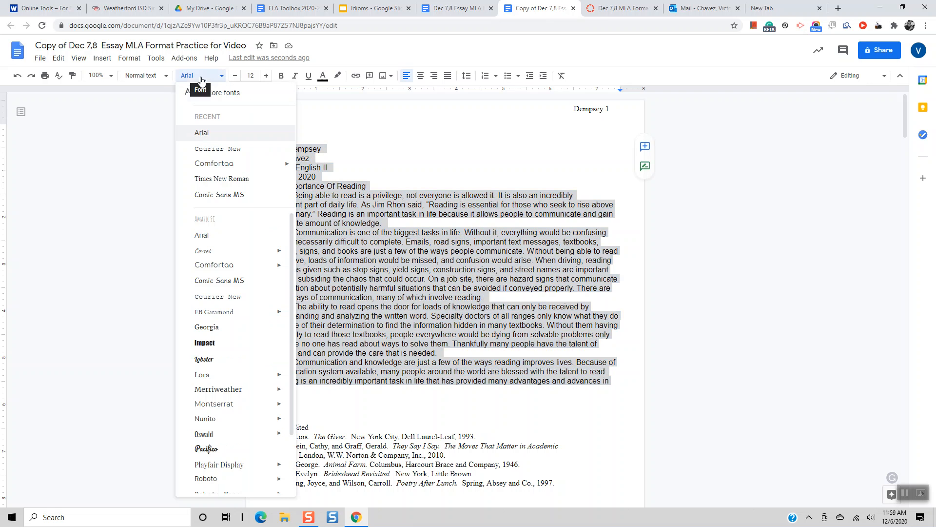
left_click(211, 181)
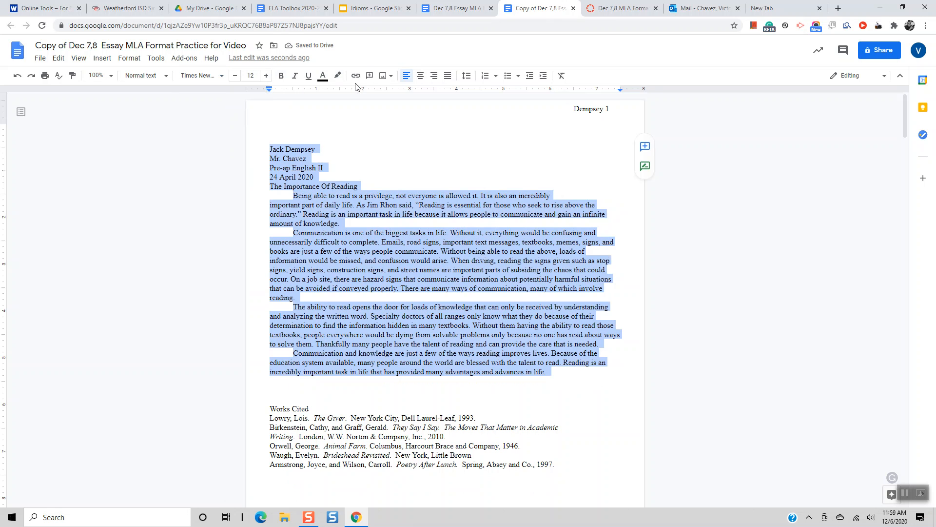
left_click(467, 77)
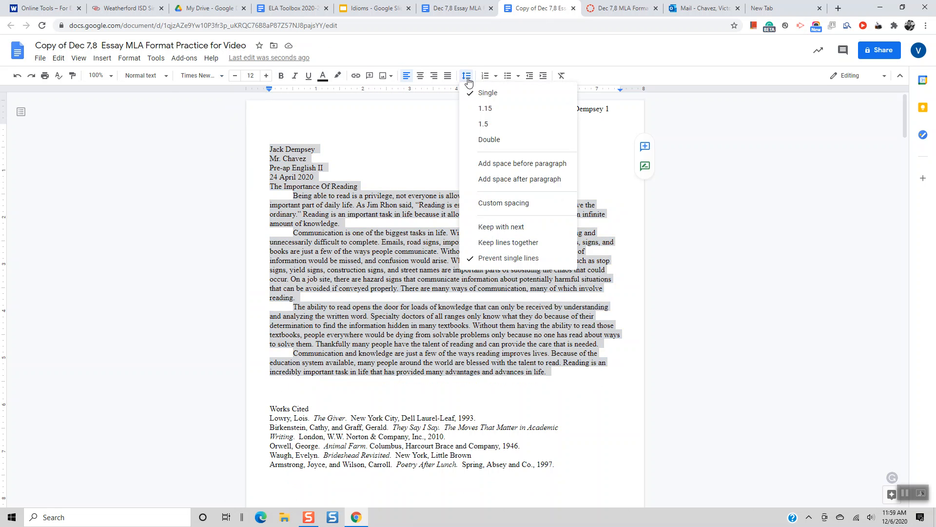
left_click(489, 140)
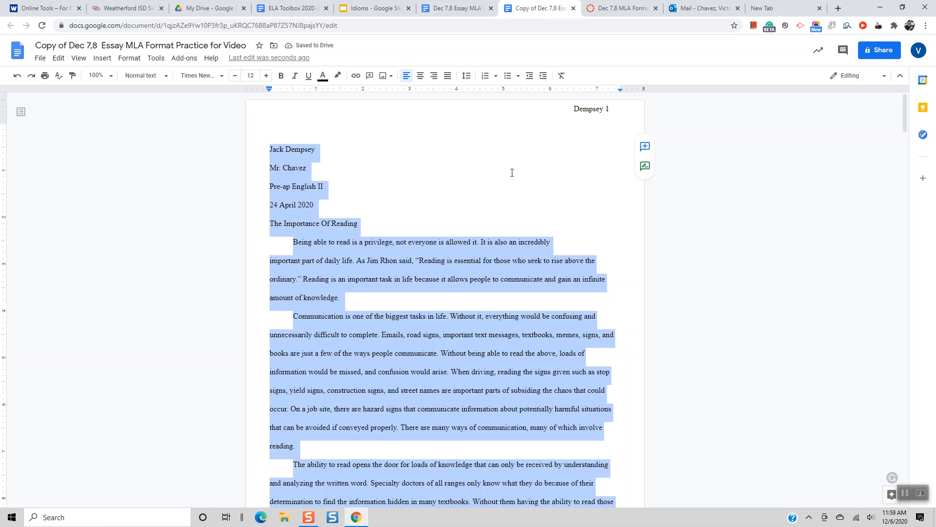
Step: Center the title The Importance Of Reading
scroll(574, 172, "down", 1)
left_click(571, 173)
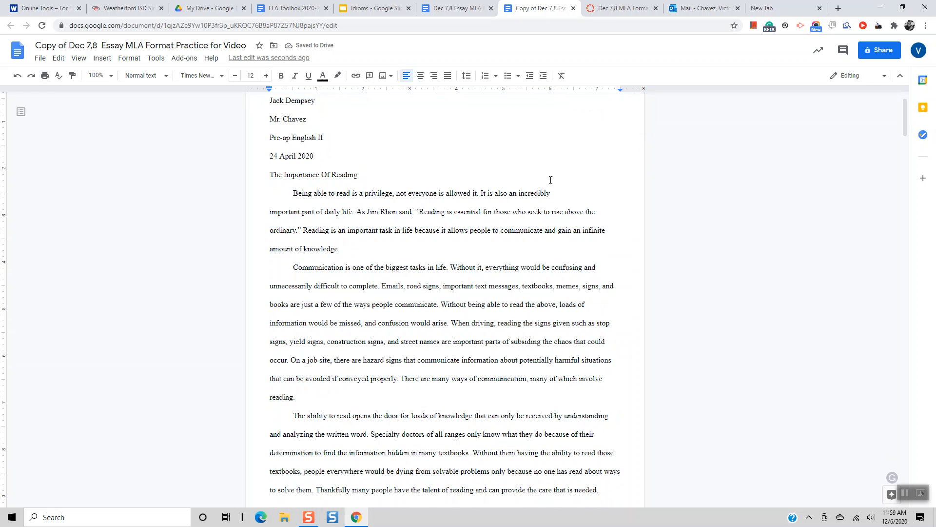
left_click(420, 76)
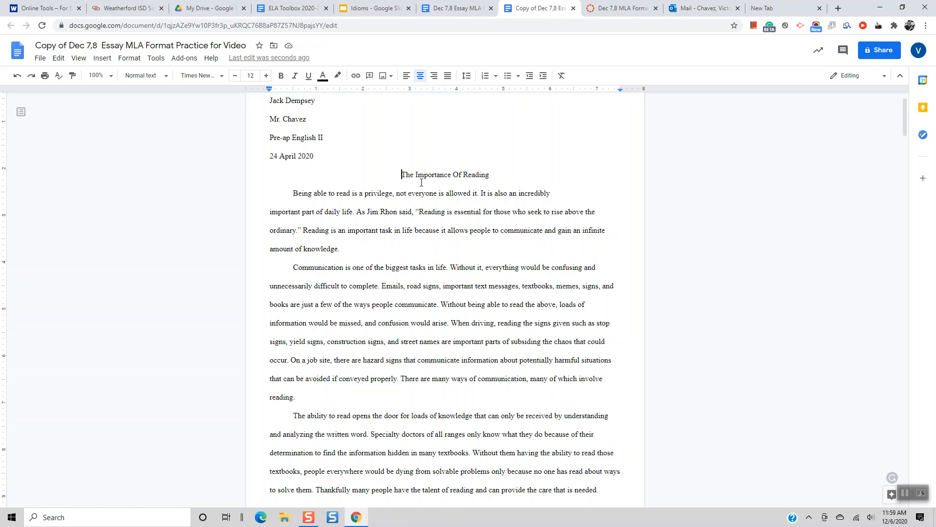
scroll(387, 190, "up", 2)
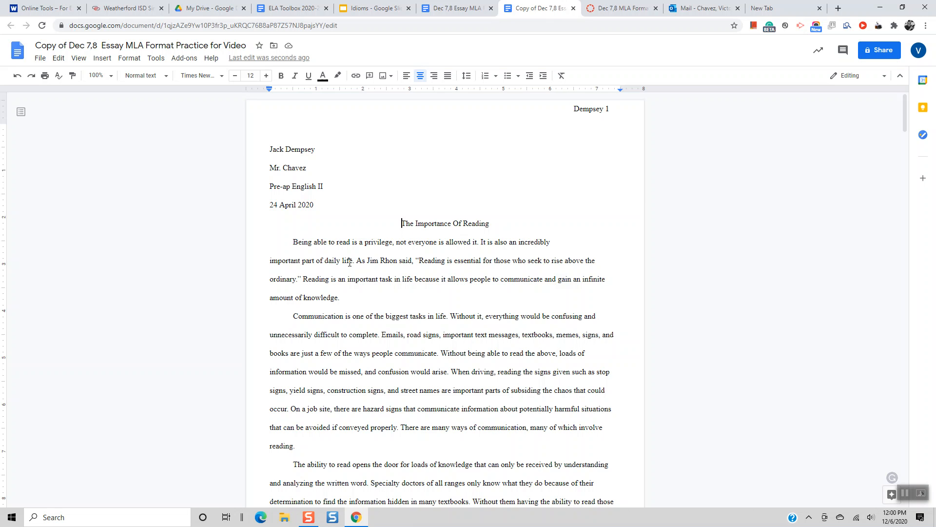
scroll(349, 263, "down", 2)
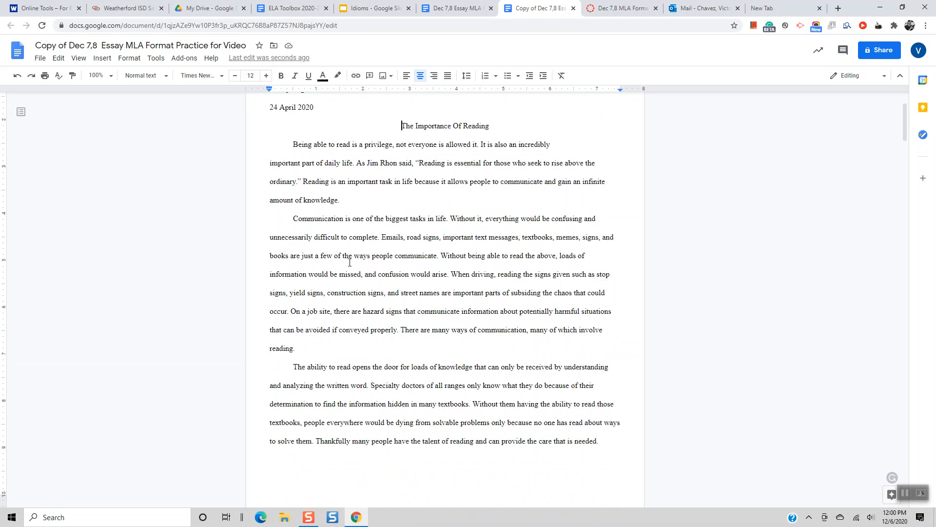
scroll(350, 263, "up", 2)
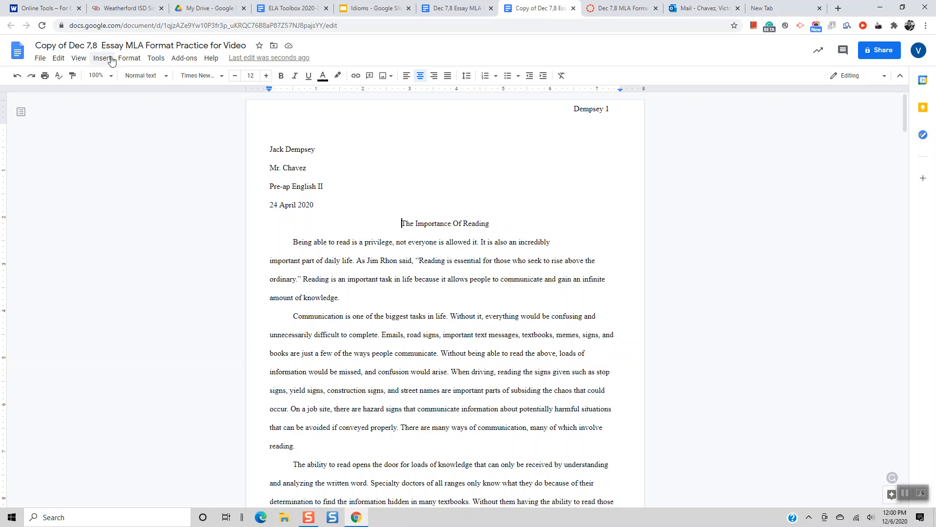
Step: Set the page's top, bottom, left and right margins to 1 inch
left_click(40, 58)
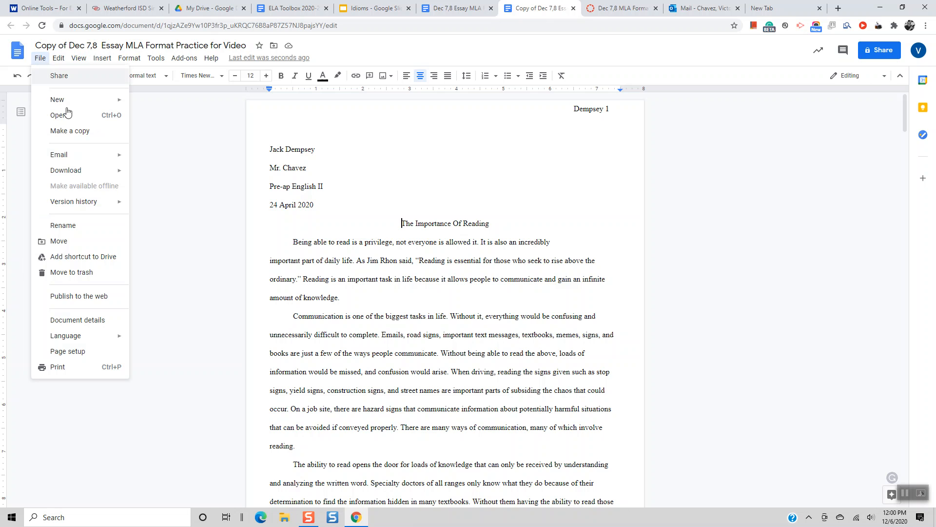
left_click(67, 352)
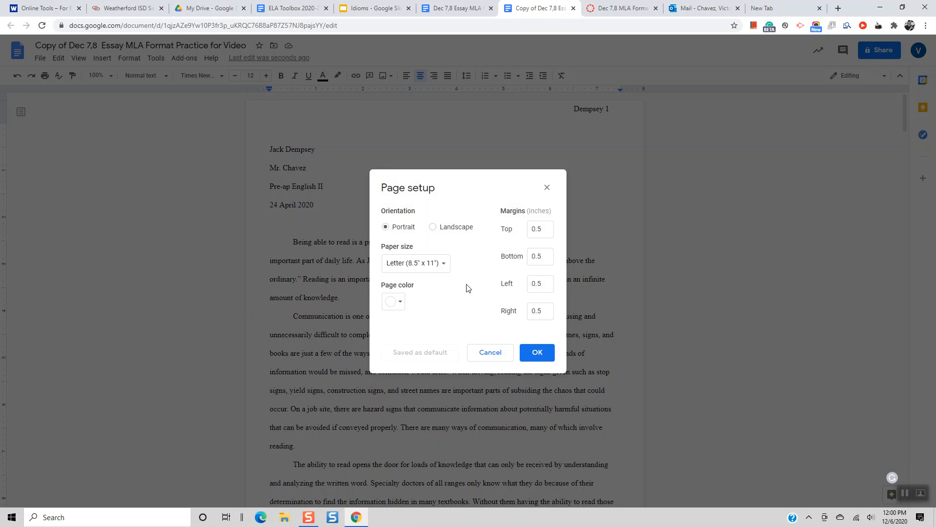
double_click(533, 231)
type("1")
key("Tab")
type("1")
key("Tab")
type("1")
key("Tab")
type("1")
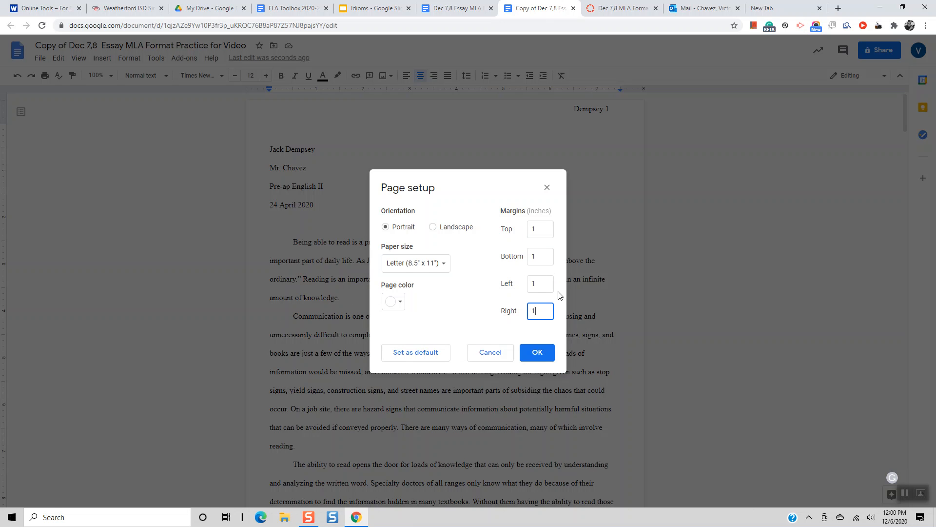
left_click(537, 352)
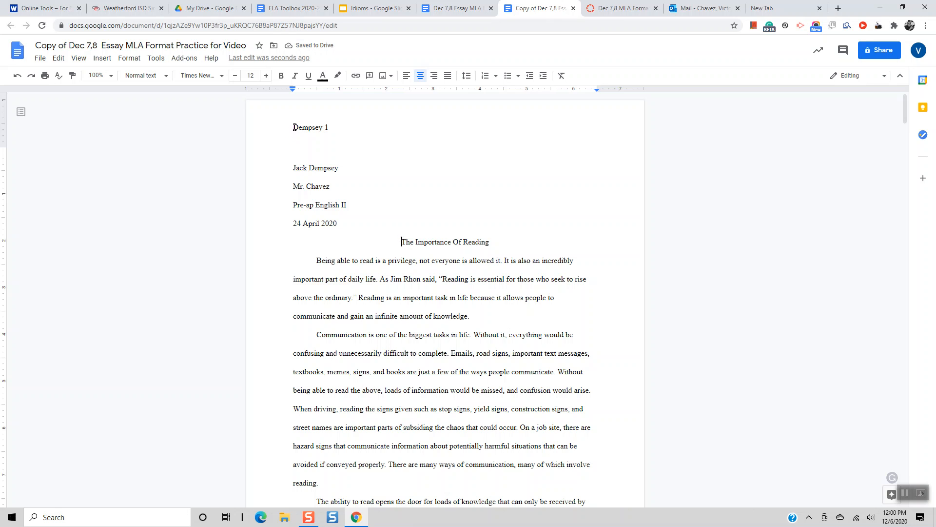
Step: Indent the last name and page number in the header across to the page's right margin
double_click(322, 120)
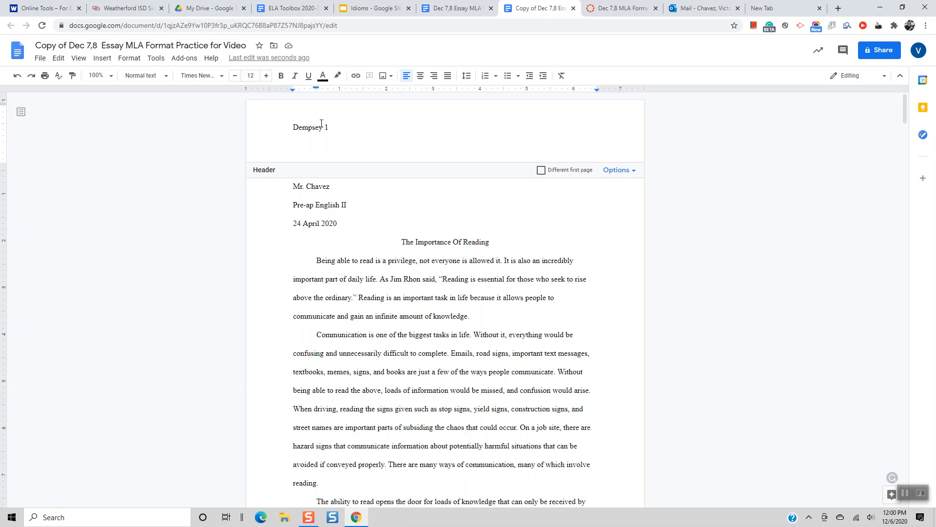
left_click(291, 127)
key("Tab")
key("Tab")
key("Tab")
key("Tab")
key("Tab")
key("Tab")
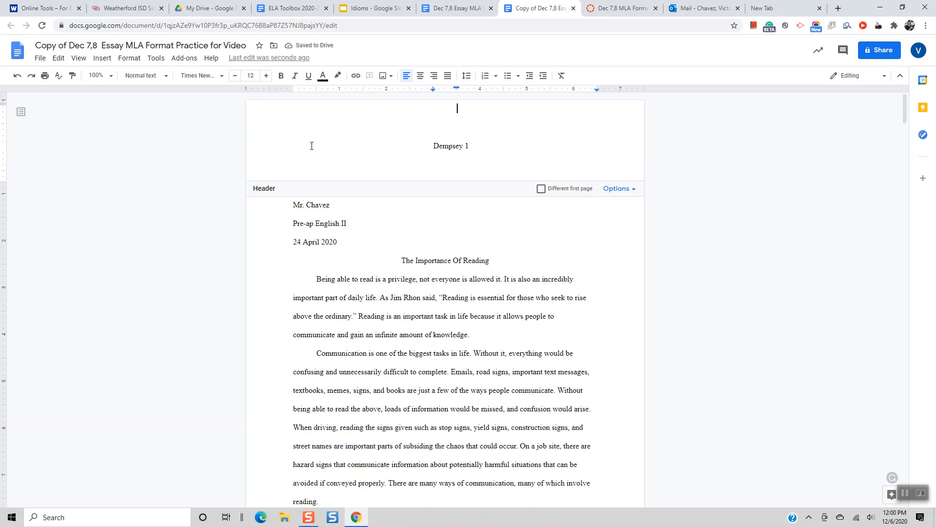
key("BackSpace")
left_click(399, 202)
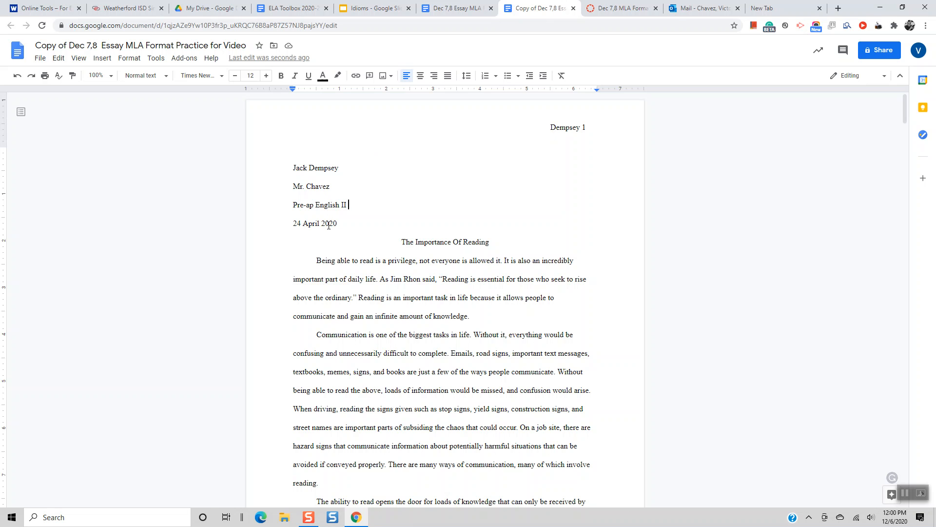
Step: Center the blank line above Works Cited and insert a page break there so the citations start on a new page
scroll(412, 242, "down", 5)
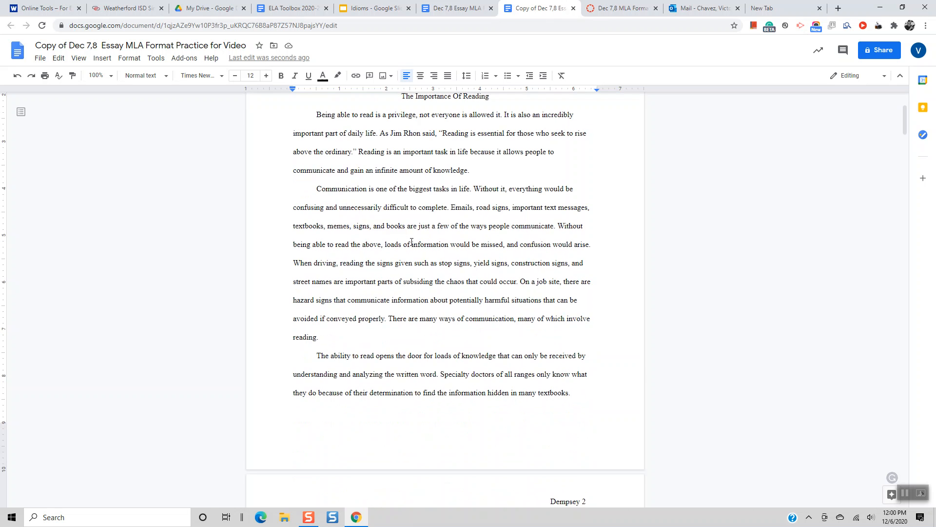
scroll(411, 242, "down", 4)
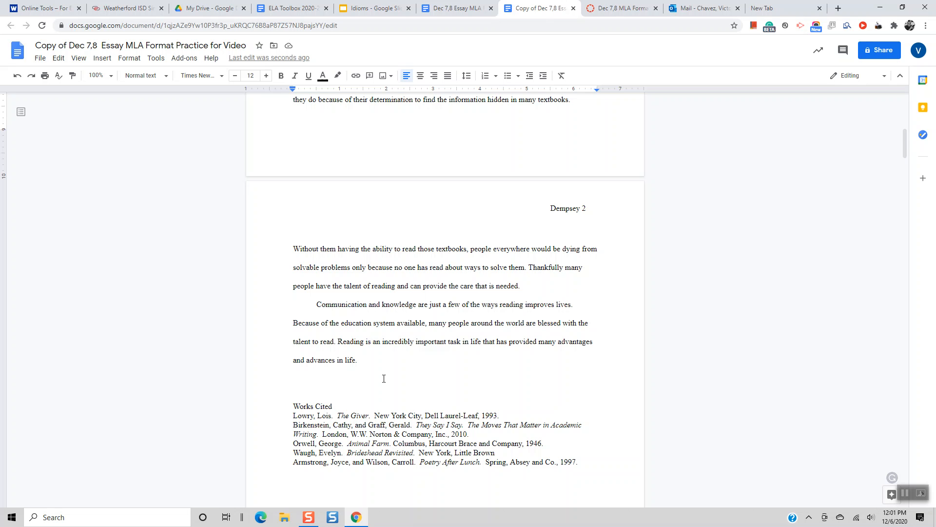
scroll(385, 379, "down", 3)
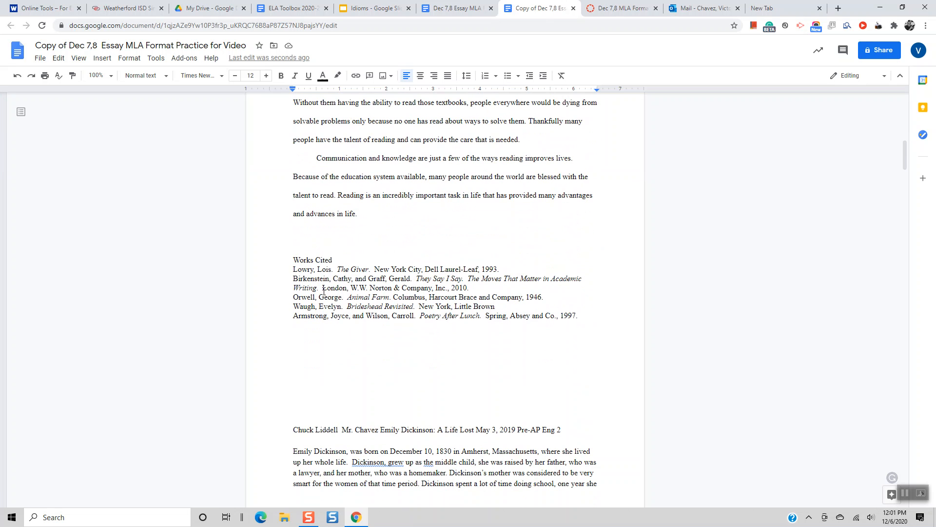
left_click(295, 249)
key("ctrl+e")
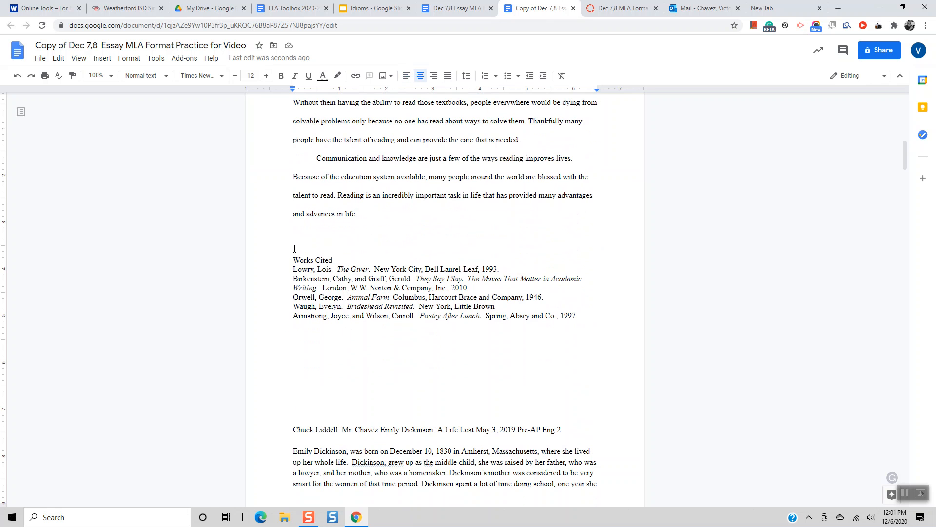
left_click(101, 58)
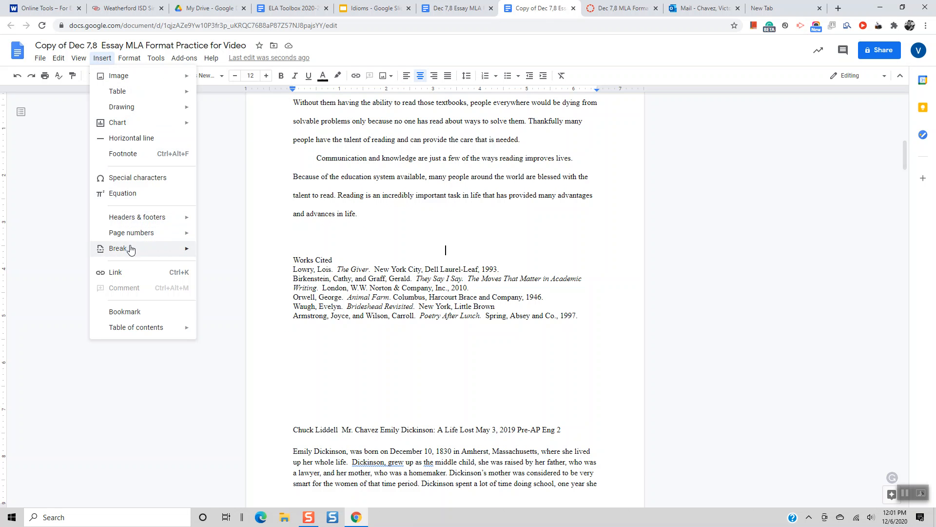
mouse_move(130, 248)
left_click(223, 253)
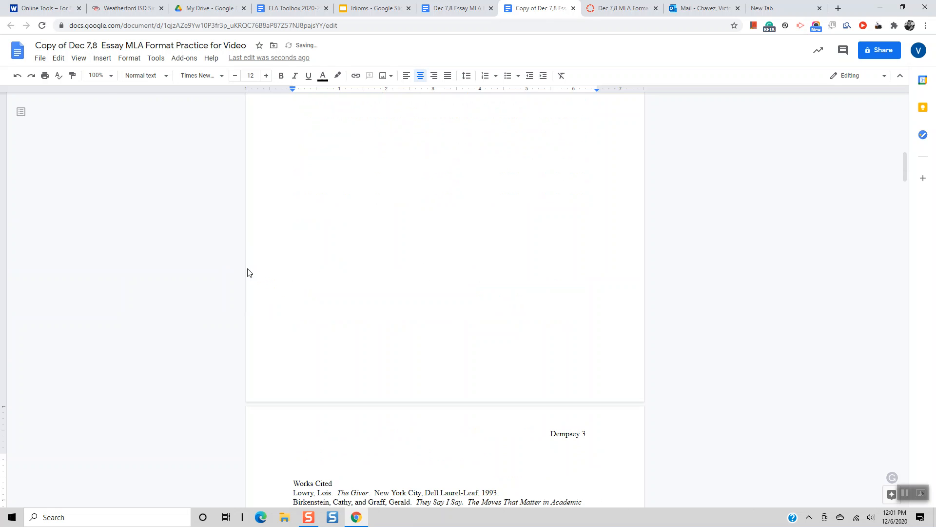
scroll(331, 293, "down", 1)
scroll(332, 293, "down", 2)
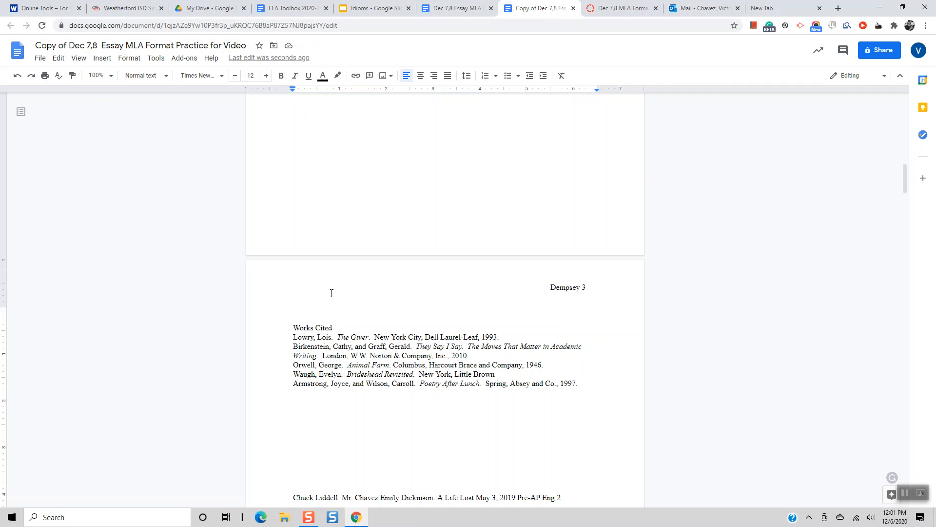
Step: Add blank lines below the Works Cited entries to push the second essay's heading further down
key("Down")
key("Down")
key("Down")
key("Down")
key("Down")
key("Return")
key("Return")
key("Return")
key("Return")
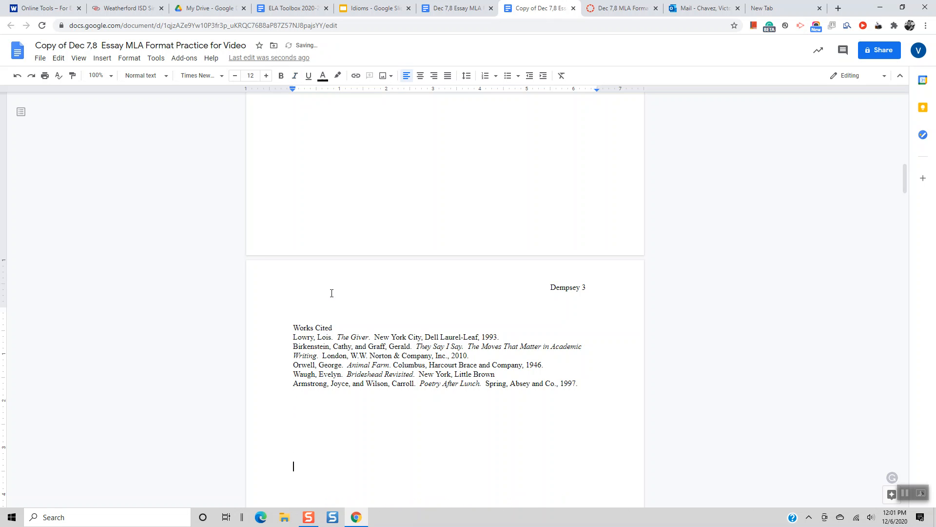
Step: Apply double line spacing to the Works Cited title and all of its entries
key("Up")
key("Up")
key("Up")
key("Up")
key("Up")
key("Up")
key("Up")
key("Up")
key("Up")
key("Up")
key("Up")
key("Up")
key("shift+Down")
key("shift+Down")
key("shift+Down")
key("shift+Down")
key("shift+Down")
key("shift+Down")
key("shift+Down")
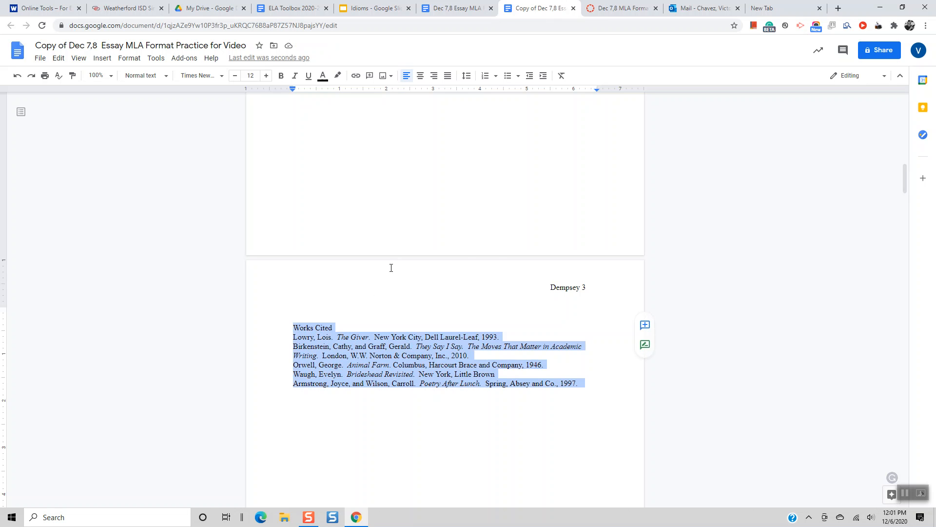
left_click(466, 76)
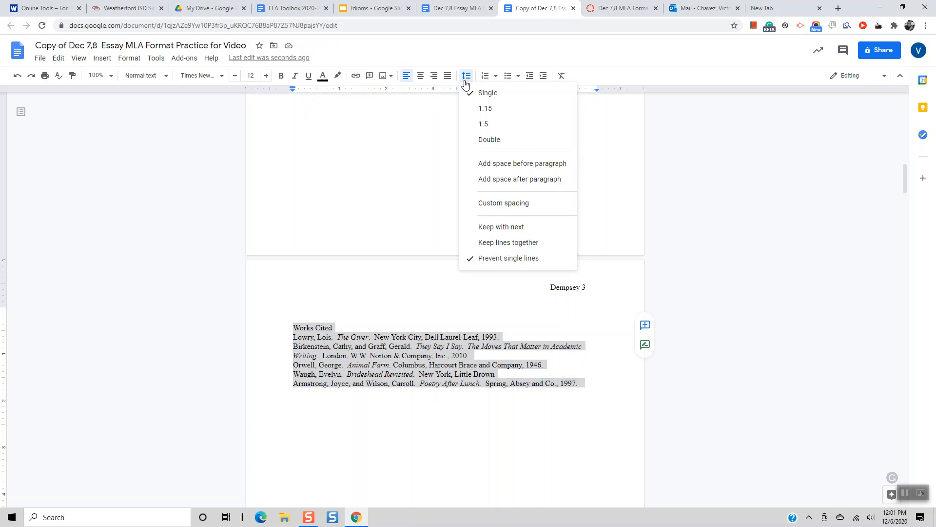
left_click(485, 139)
left_click(276, 327)
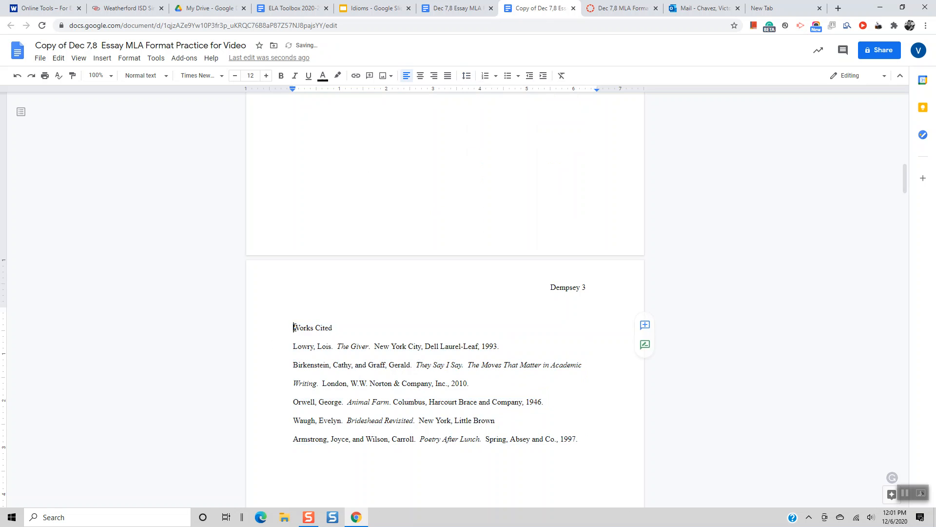
Step: Center the Works Cited title and copy the Poetry After Lunch citation onto a new line above The Giver entry
left_click(421, 76)
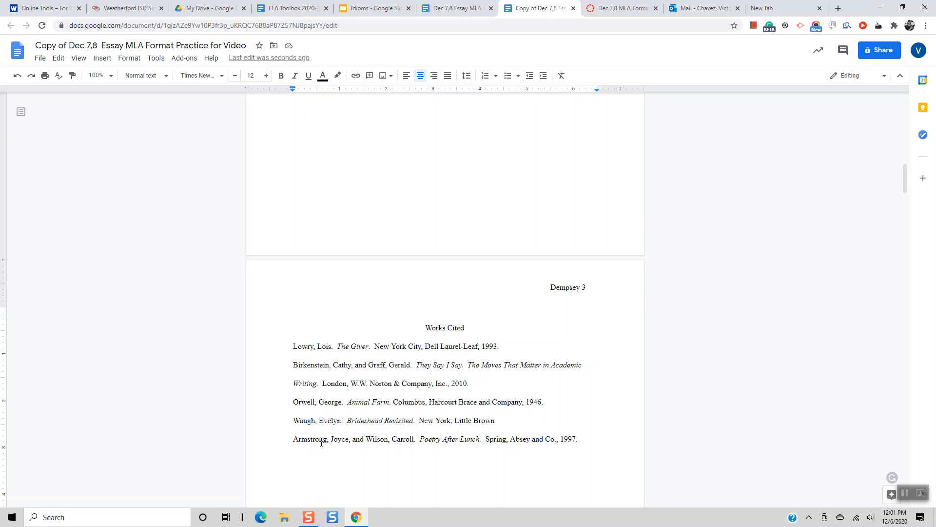
left_click(294, 441)
key("shift+Right")
key("shift+Right")
key("shift+Right")
key("shift+Right")
key("shift+Right")
key("shift+Right")
key("shift+Right")
key("shift+Right")
key("shift+Right")
key("shift+Right")
key("shift+Right")
key("shift+Right")
key("shift+Right")
key("shift+Right")
key("shift+Right")
key("shift+Right")
key("shift+Right")
key("shift+Right")
key("shift+Right")
key("shift+Right")
key("shift+Right")
key("shift+Right")
key("shift+Right")
key("shift+Right")
key("shift+Right")
key("shift+Right")
key("shift+Right")
key("shift+Right")
key("shift+Right")
key("shift+Right")
key("shift+Right")
key("shift+Right")
key("shift+Right")
key("shift+Right")
key("shift+Right")
key("shift+Right")
key("shift+Right")
key("shift+Right")
key("shift+Right")
key("shift+Right")
key("ctrl+c")
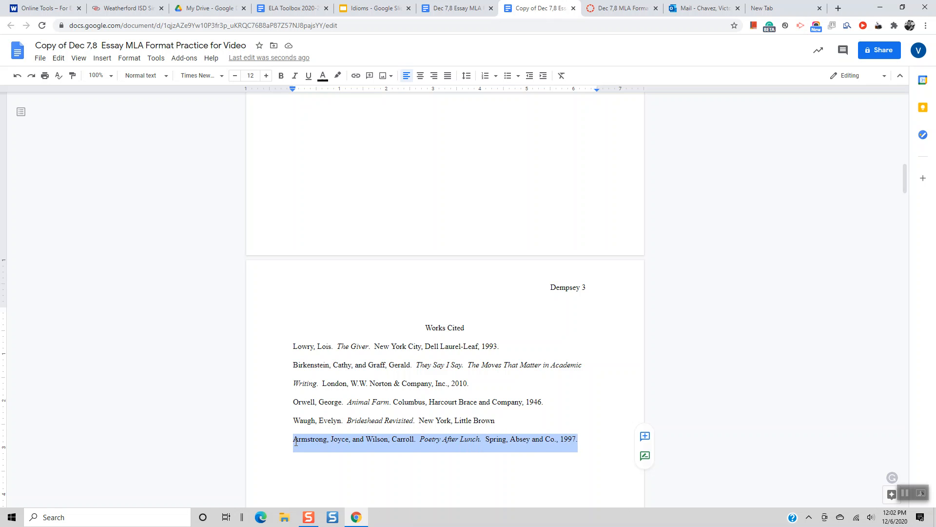
key("Up")
key("Up")
key("Up")
key("Up")
key("Up")
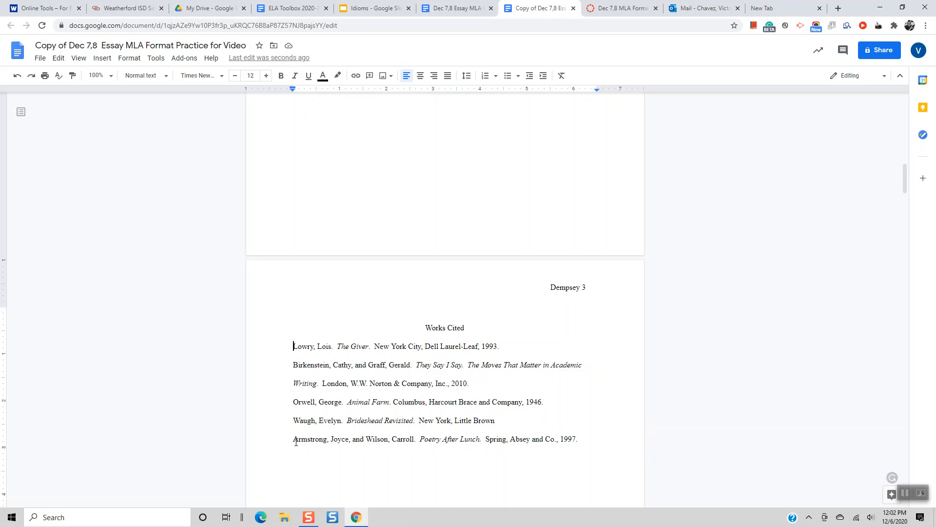
key("Return")
key("Up")
key("ctrl+v")
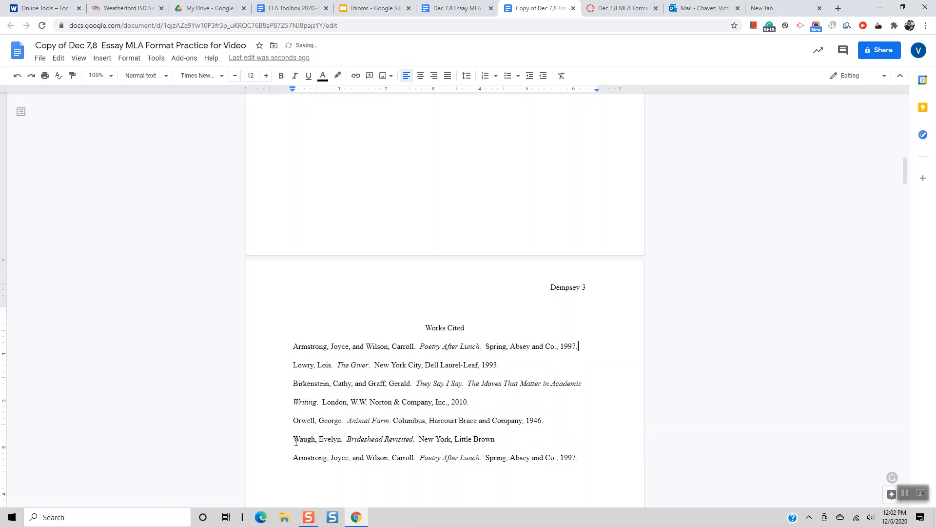
Step: Copy The Giver citation to between the They Say I Say and Animal Farm entries, leaving no blank line
key("Left")
key("Left")
key("Left")
key("Left")
key("Left")
key("Left")
key("Left")
key("Left")
key("Left")
key("Left")
key("Left")
key("Left")
key("Left")
key("Left")
key("Left")
key("Left")
key("Left")
key("Left")
key("Left")
key("Left")
key("Left")
key("Left")
key("Left")
key("Left")
key("Left")
key("Left")
key("Left")
key("Left")
key("Left")
key("Left")
key("Left")
key("Left")
key("Left")
key("Left")
key("Left")
key("Left")
key("Left")
key("Left")
key("Left")
key("Left")
key("shift+Down")
key("ctrl+c")
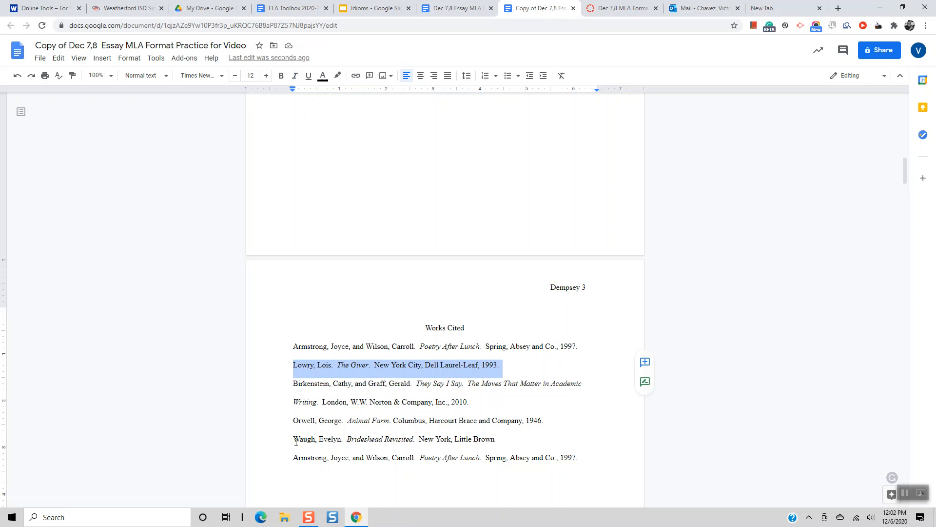
key("Down")
key("Down")
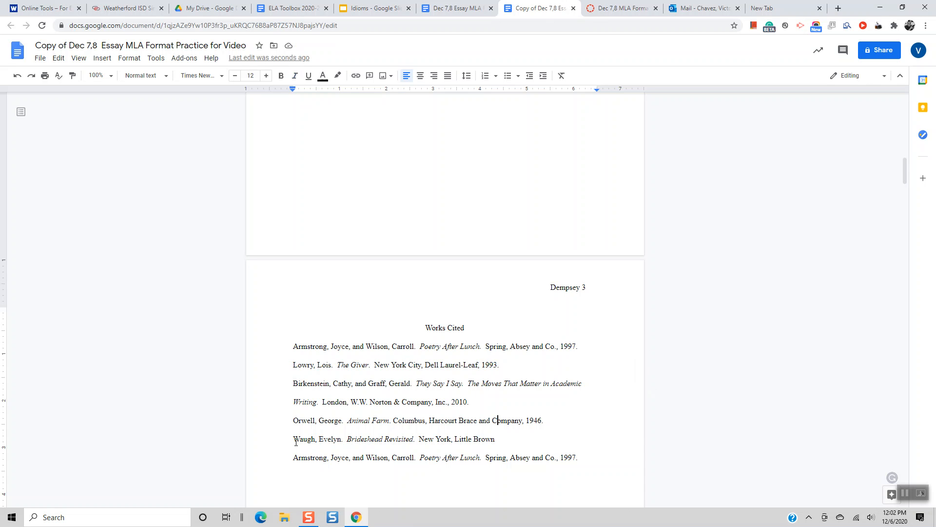
key("ctrl+Left")
key("ctrl+Left")
key("ctrl+Left")
key("ctrl+Left")
key("ctrl+Left")
key("ctrl+Left")
key("Return")
key("Up")
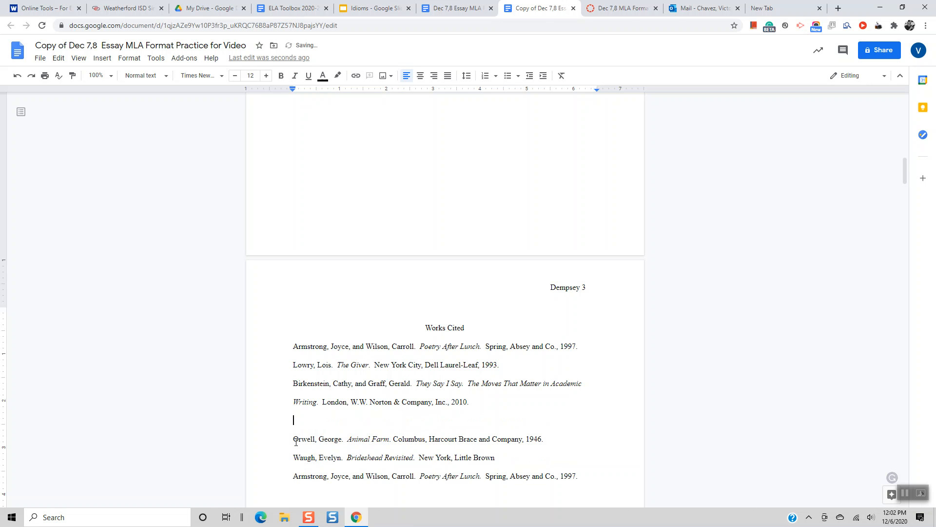
key("ctrl+v")
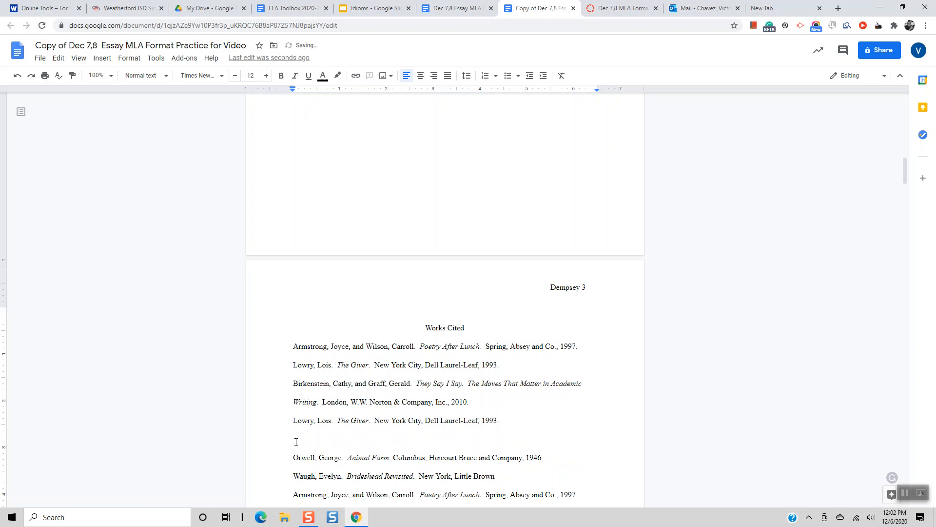
key("Delete")
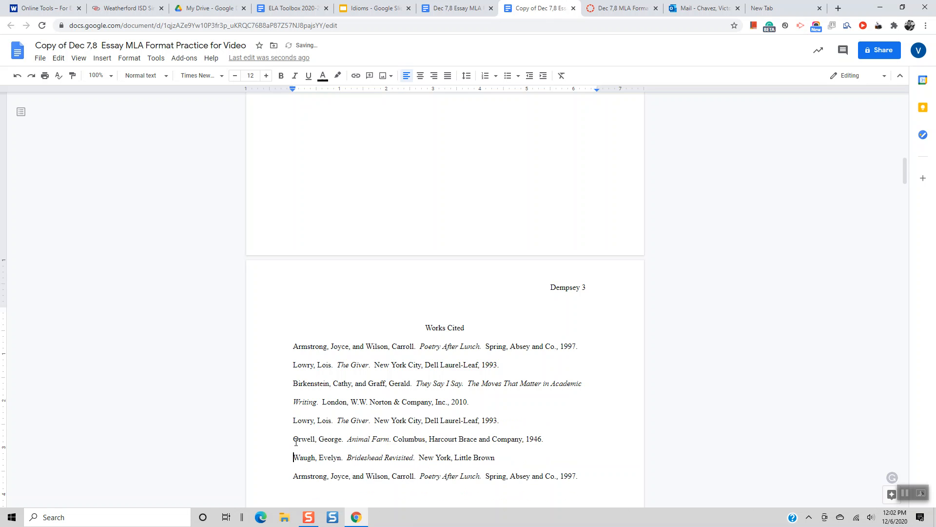
Step: Delete the duplicate Poetry After Lunch citation at the list's end and the original The Giver citation above They Say I Say
key("Down")
key("Down")
key("shift+Down")
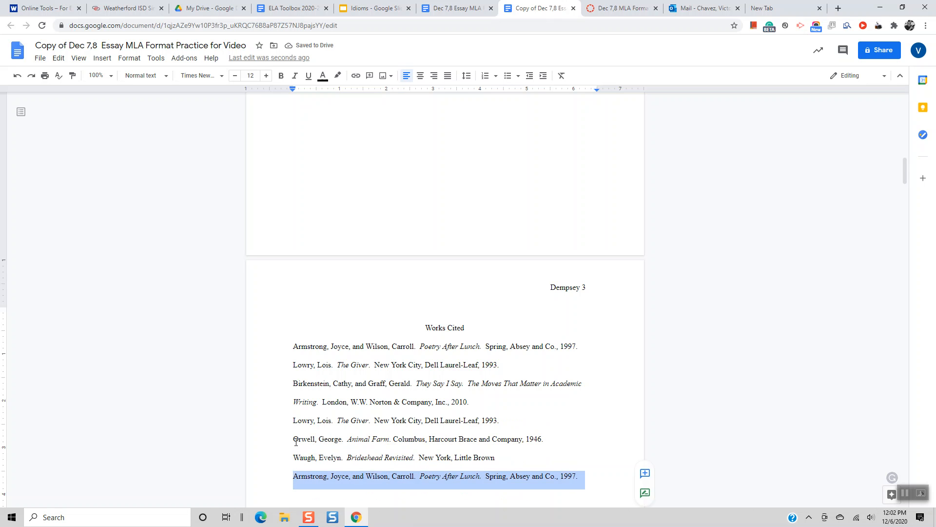
key("Delete")
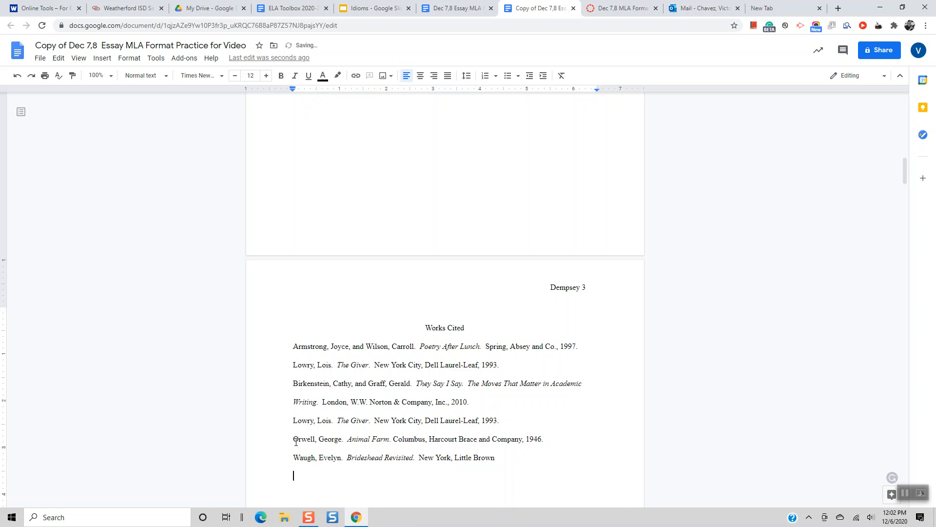
key("shift+Down")
key("Delete")
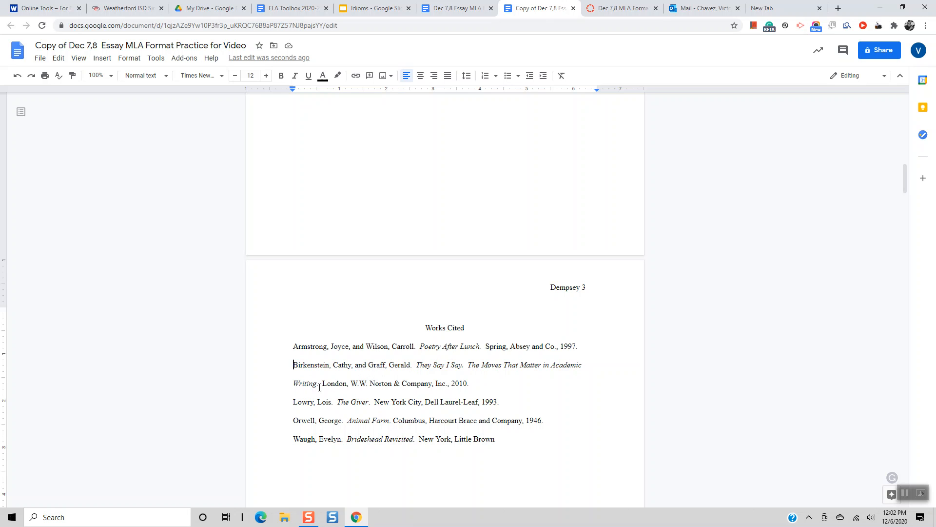
Step: Indent the second line of the They Say I Say citation
left_click(292, 384)
key("Tab")
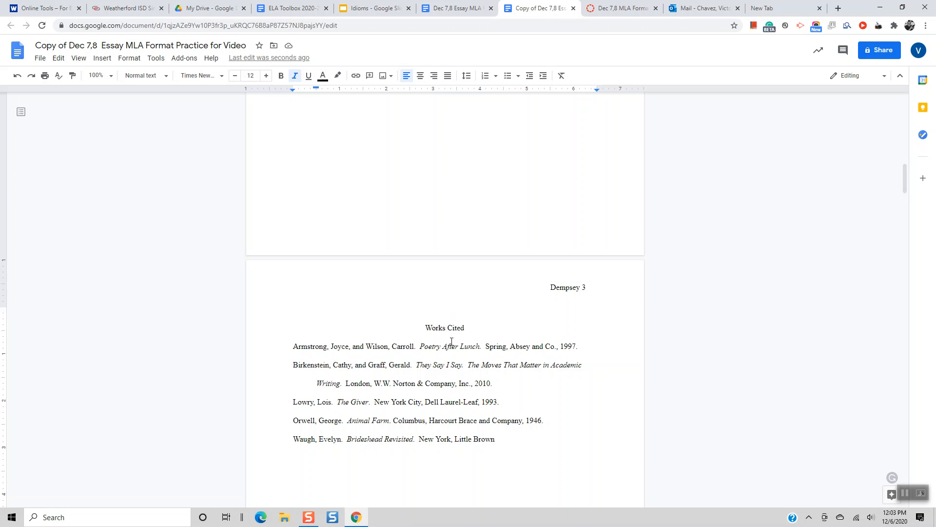
Step: Review the essay's first page and check the MLA requirements on the Canvas assignment page, ending back in the document
scroll(451, 341, "up", 20)
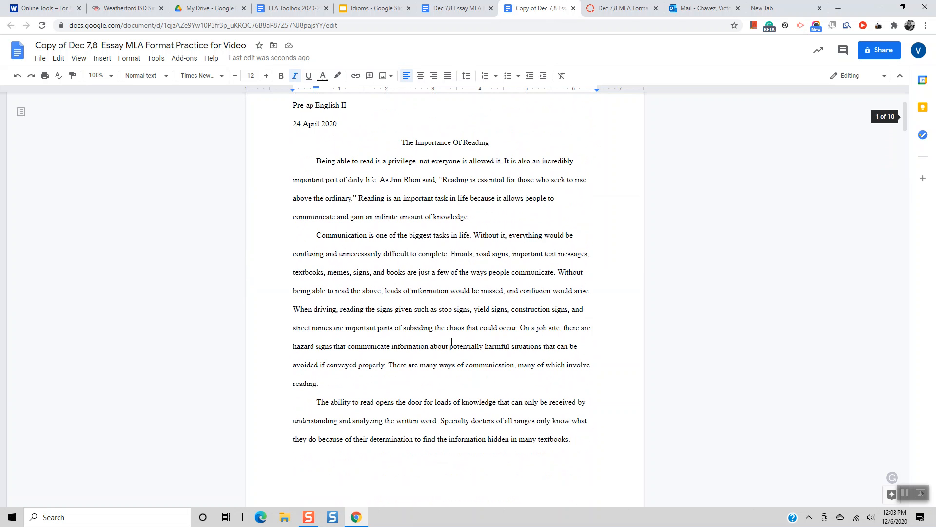
scroll(451, 342, "up", 2)
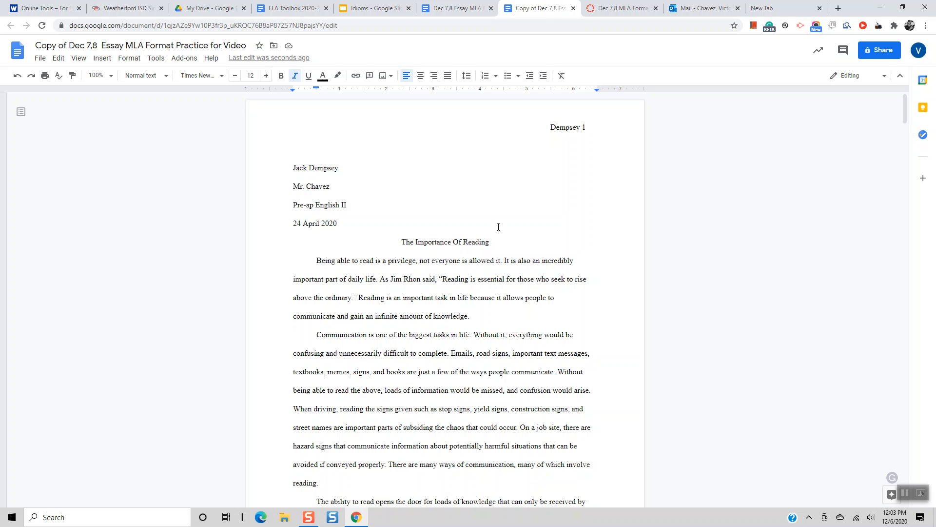
left_click(620, 9)
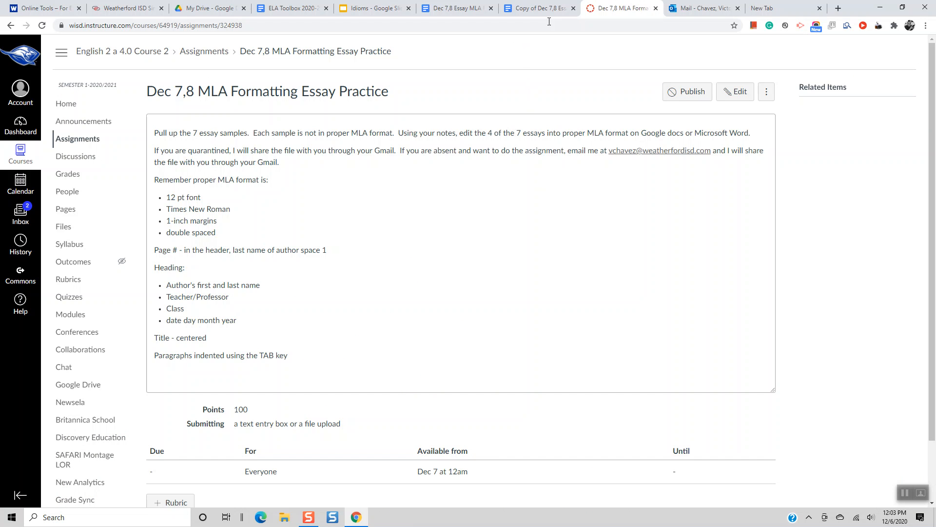
left_click(532, 9)
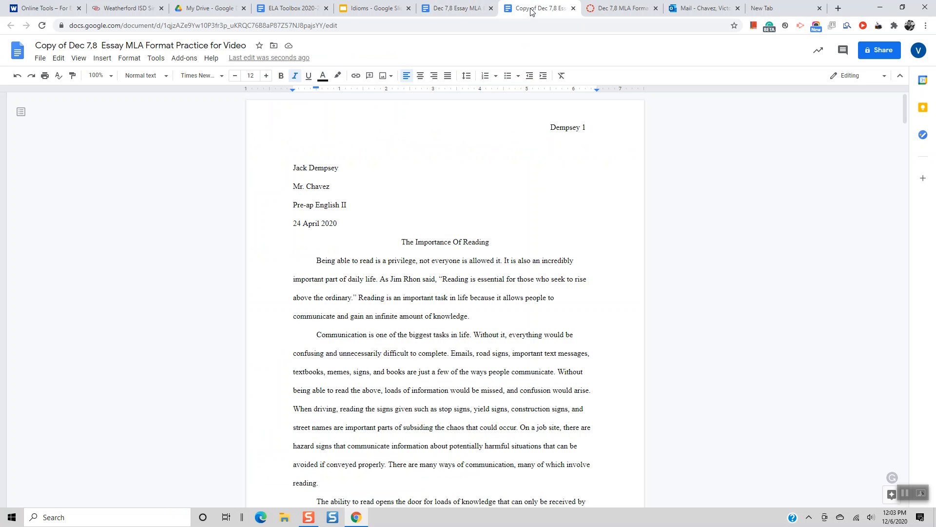